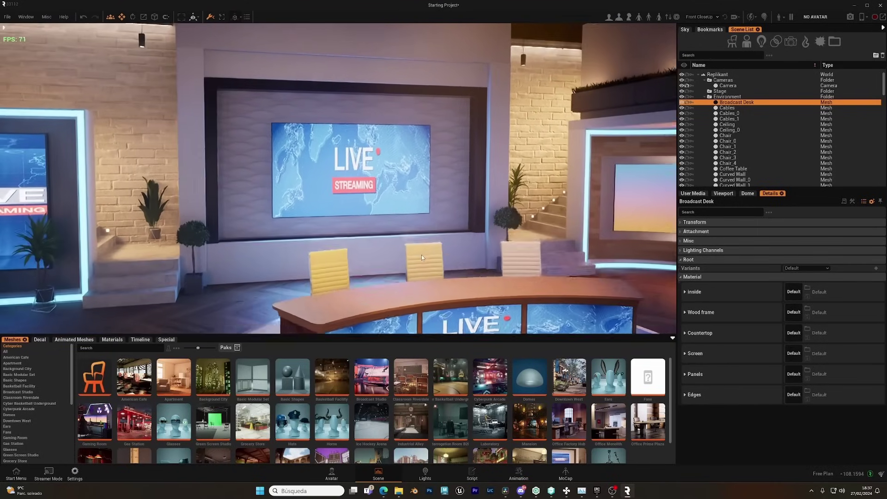
Open the AI texture generator for the base color of the central wall display's Screen material
{"action": "left_click", "coordinate": [370, 185]}
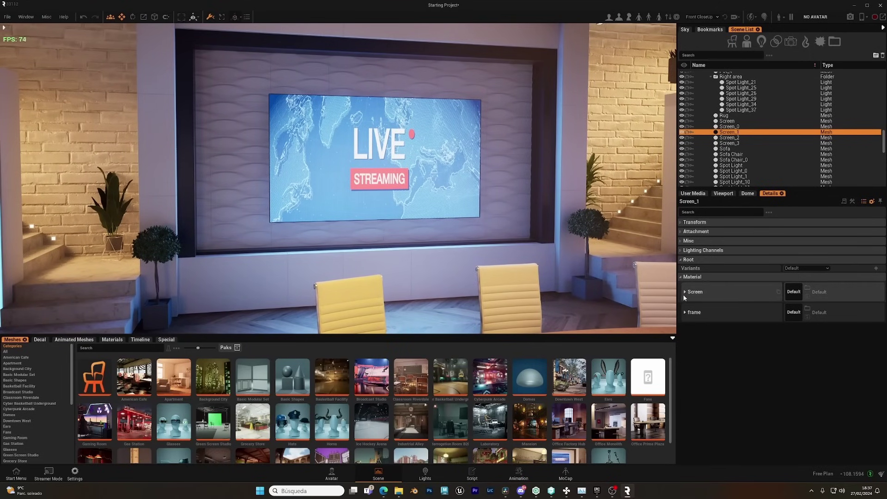
{"action": "left_click", "coordinate": [686, 293]}
{"action": "scroll", "coordinate": [741, 406], "scroll_direction": "down", "scroll_amount": 3}
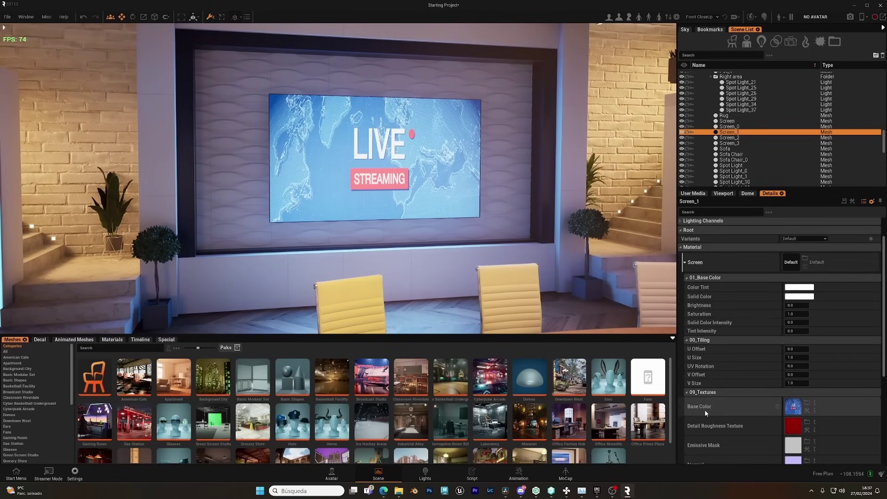
{"action": "left_click", "coordinate": [807, 411]}
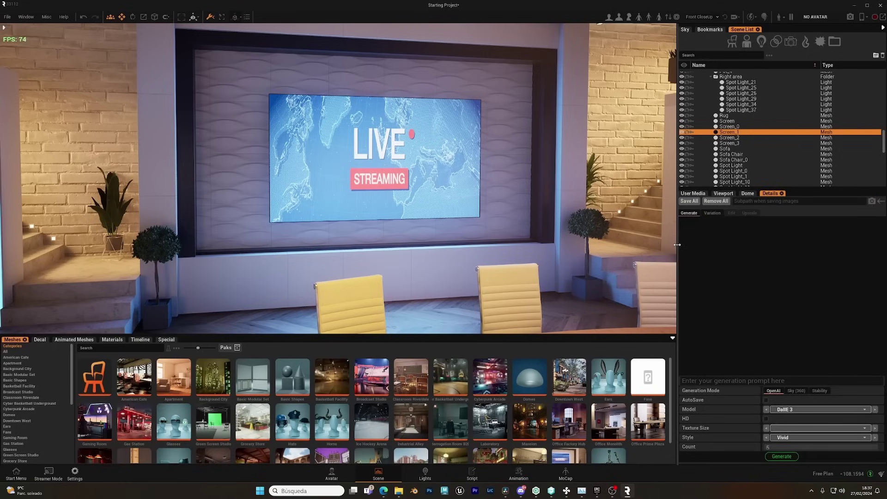
Generate a DallE 3 image in Vivid style from "TV news reporters on a windy day" and apply it to the central wall display
{"action": "left_click_drag", "start_coordinate": [678, 245], "coordinate": [670, 245]}
{"action": "key", "text": "s"}
{"action": "right_click_drag", "start_coordinate": [529, 228], "coordinate": [518, 203]}
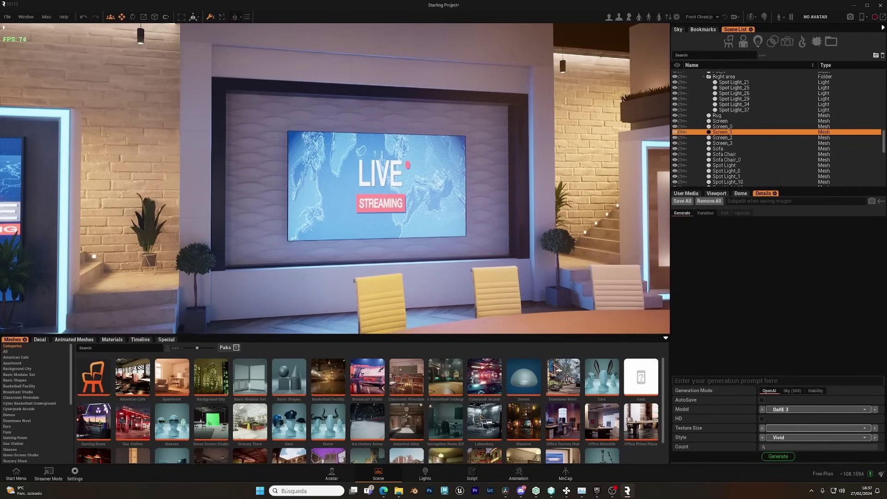
{"action": "left_click", "coordinate": [716, 382]}
{"action": "type", "text": "TV news reporters on a windy day"}
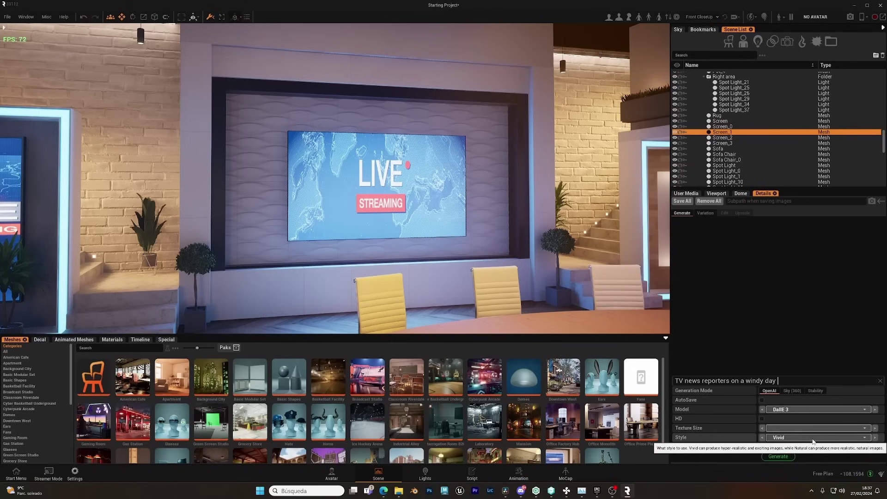
{"action": "left_click", "coordinate": [781, 437]}
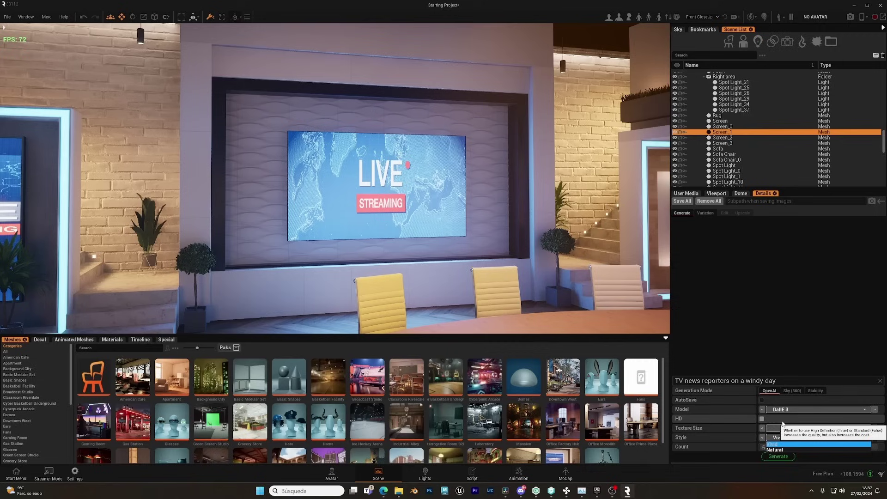
{"action": "left_click", "coordinate": [762, 419]}
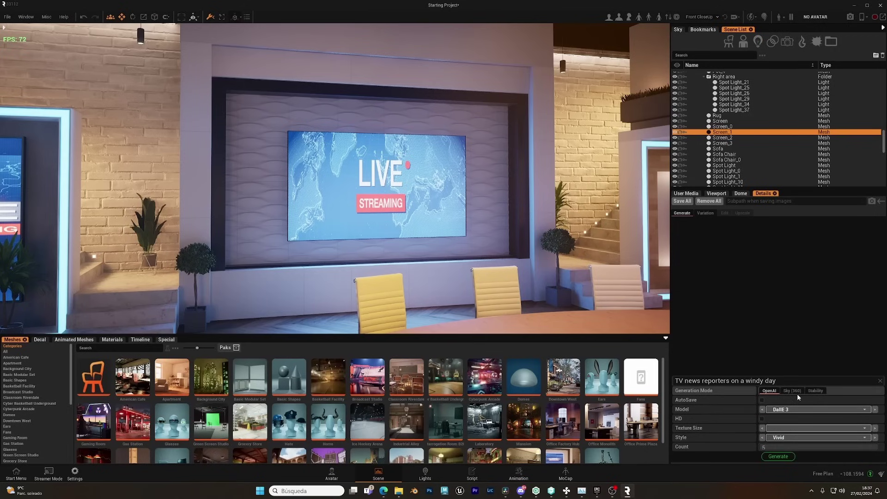
{"action": "left_click", "coordinate": [778, 457]}
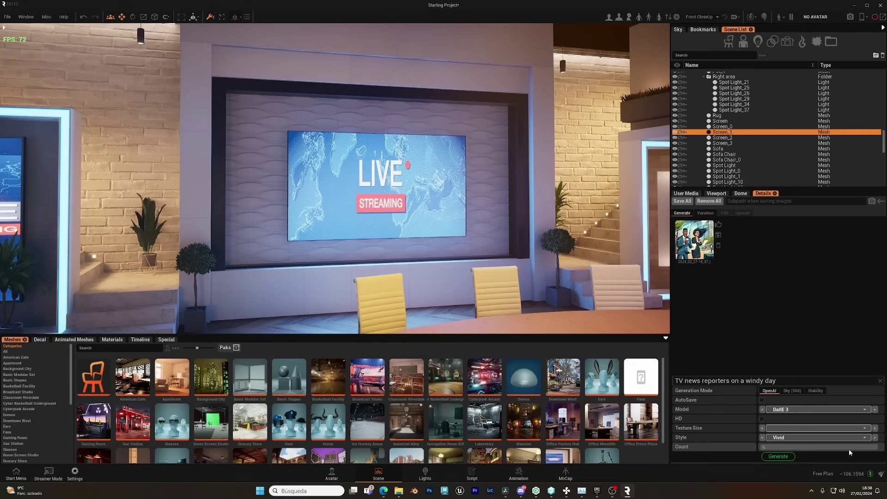
{"action": "left_click", "coordinate": [694, 240]}
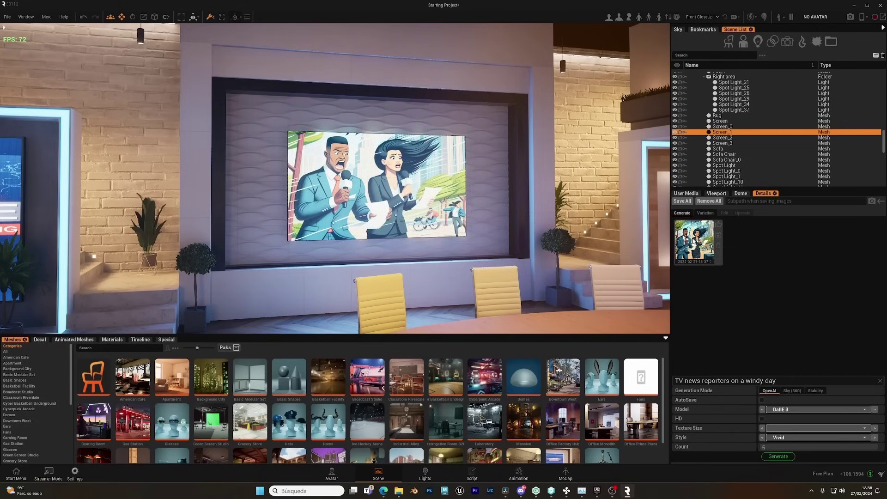
{"action": "left_click", "coordinate": [719, 225]}
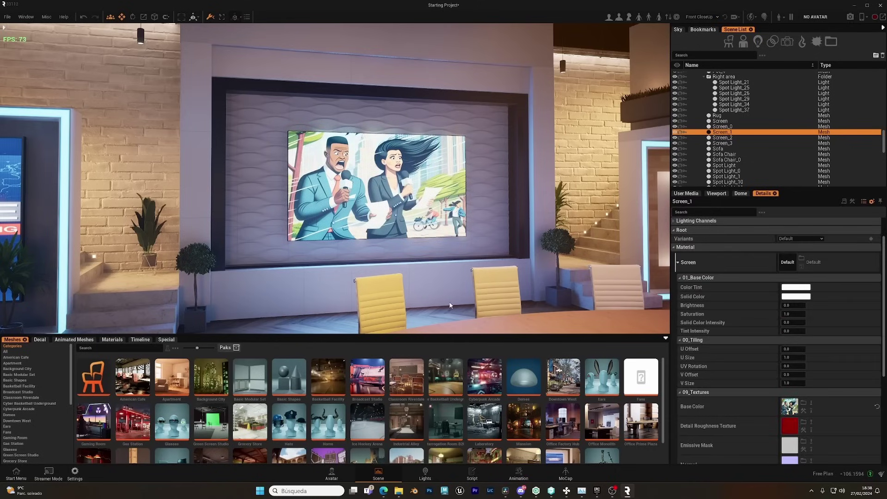
Apply the generated news reporters image as the base color texture of the vertical screen in the lounge area
{"action": "right_click_drag", "start_coordinate": [435, 250], "coordinate": [417, 260]}
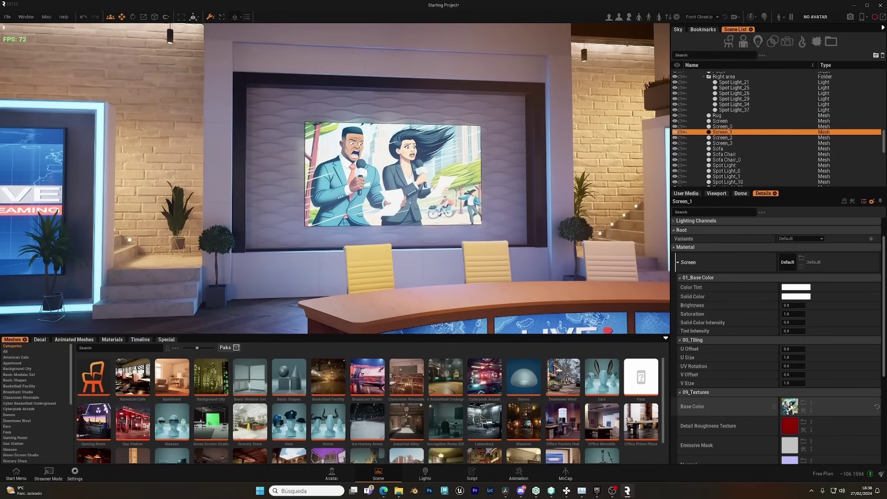
{"action": "right_click_drag", "start_coordinate": [85, 172], "coordinate": [85, 172]}
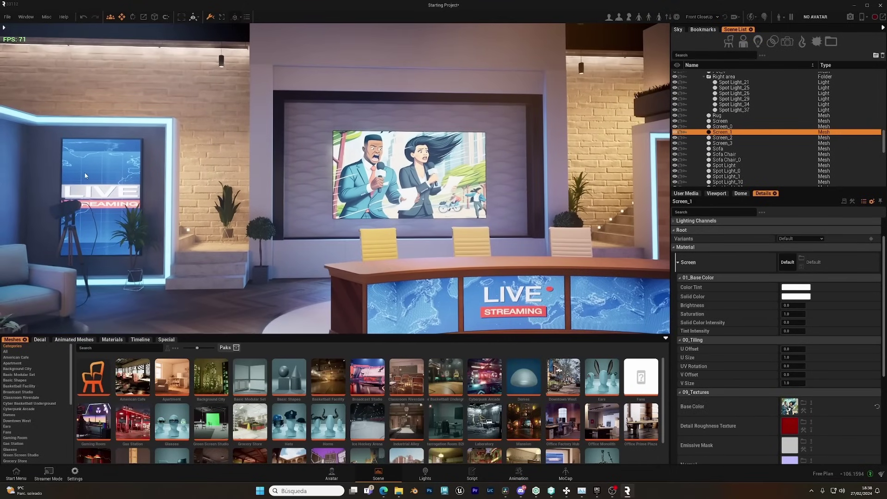
{"action": "left_click", "coordinate": [85, 173]}
{"action": "right_click_drag", "start_coordinate": [374, 251], "coordinate": [266, 245]}
{"action": "left_click", "coordinate": [687, 296]}
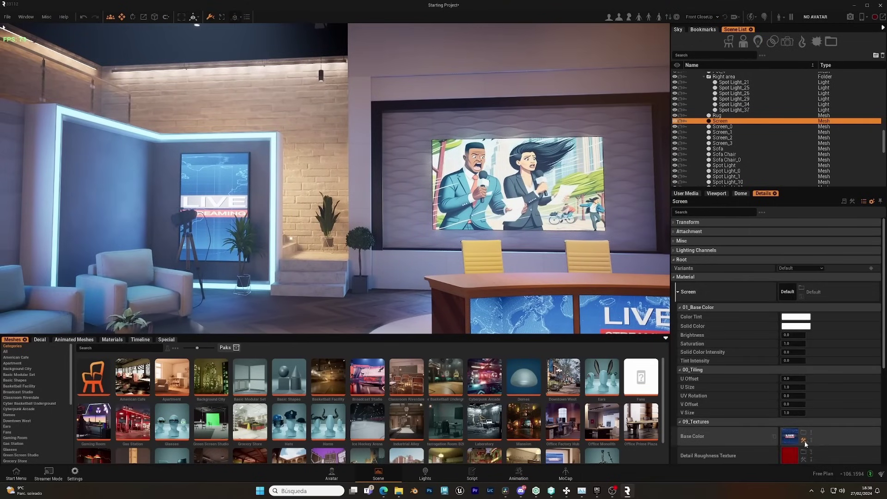
{"action": "left_click", "coordinate": [805, 444]}
{"action": "left_click", "coordinate": [695, 238]}
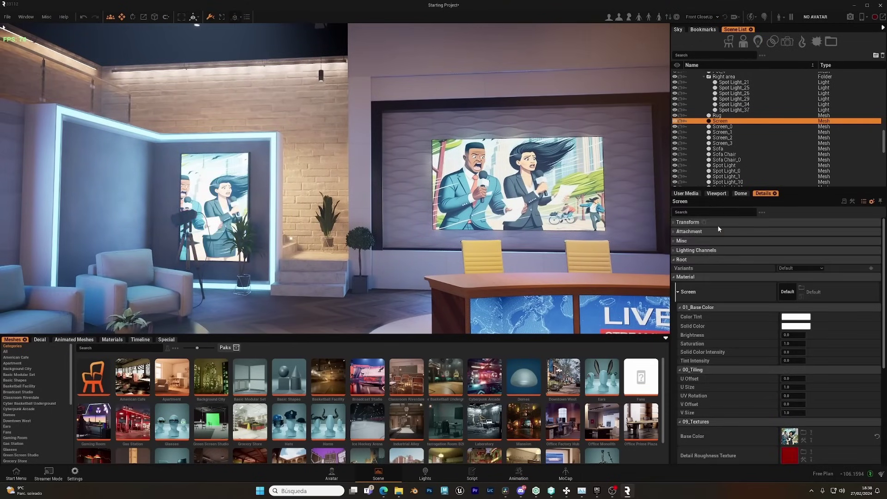
{"action": "right_click_drag", "start_coordinate": [327, 243], "coordinate": [311, 255]}
{"action": "key", "text": "w"}
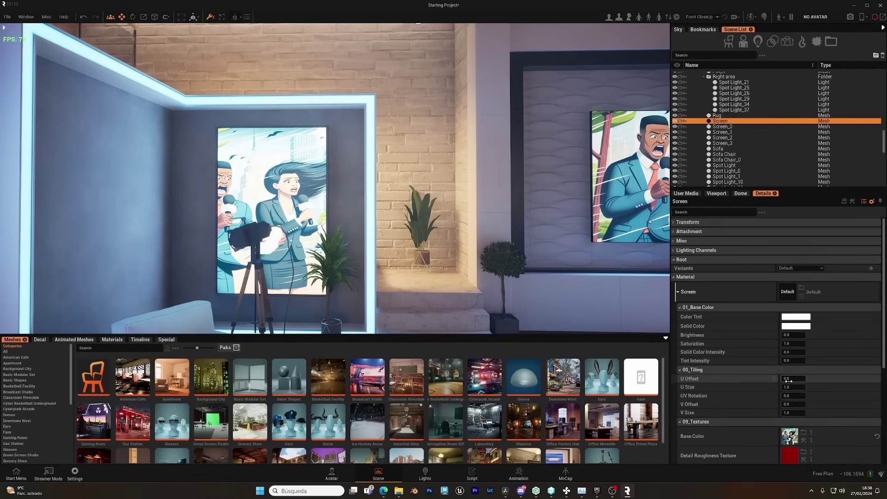
{"action": "left_click_drag", "start_coordinate": [788, 381], "coordinate": [773, 395]}
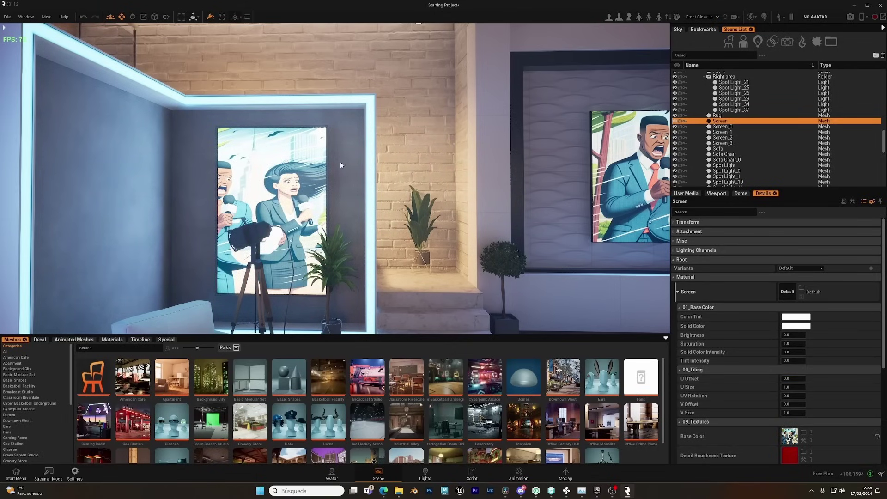
{"action": "right_click_drag", "start_coordinate": [341, 163], "coordinate": [388, 171]}
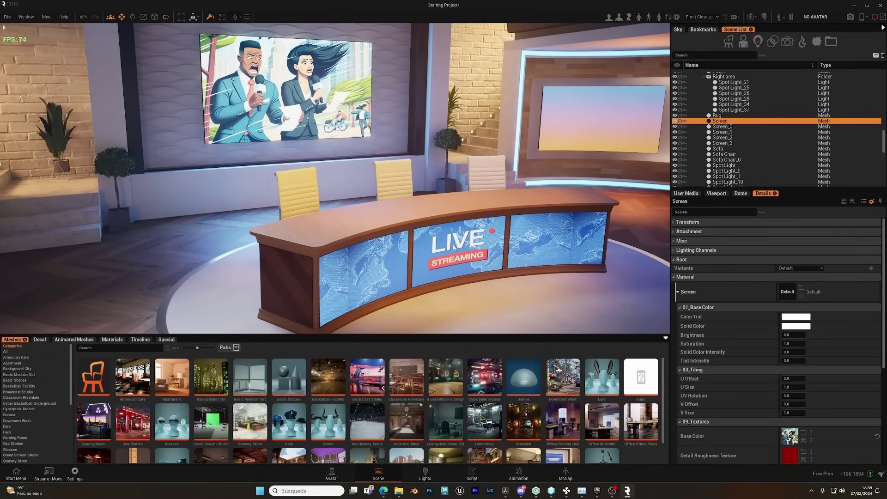
Select the round floor platform under the desk and open the AI texture generator for its Floor material's base color
{"action": "right_click_drag", "start_coordinate": [423, 270], "coordinate": [392, 241]}
{"action": "left_click", "coordinate": [322, 236]}
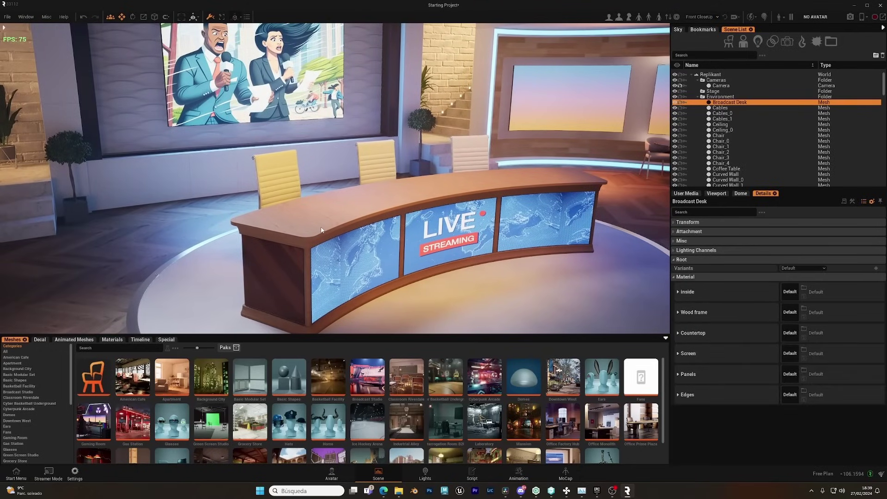
{"action": "right_click_drag", "start_coordinate": [322, 229], "coordinate": [397, 245]}
{"action": "left_click", "coordinate": [444, 263]}
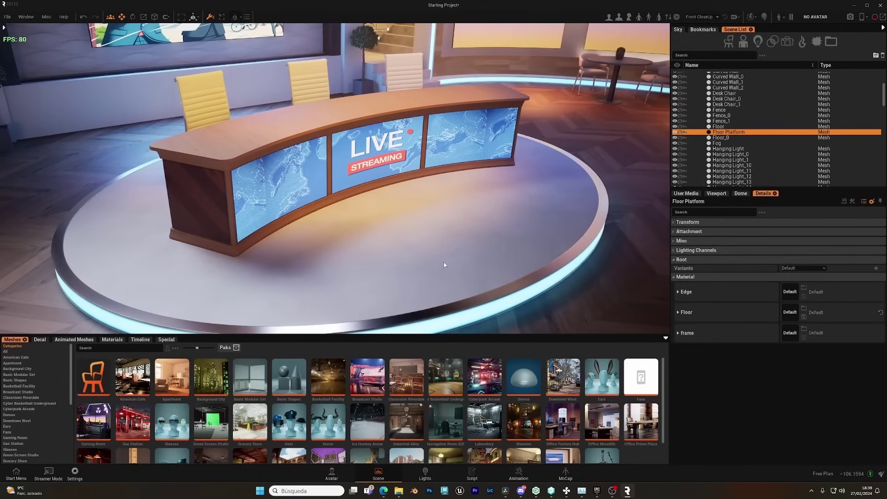
{"action": "right_click_drag", "start_coordinate": [444, 263], "coordinate": [487, 273]}
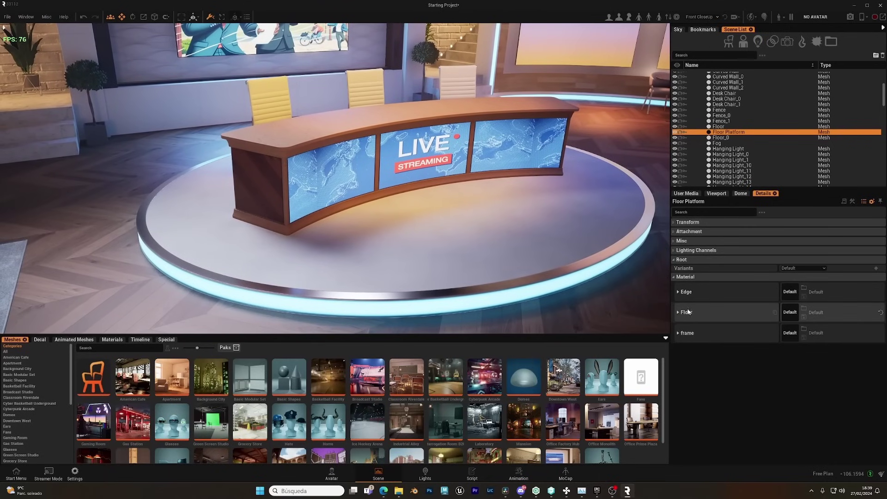
{"action": "left_click", "coordinate": [679, 314]}
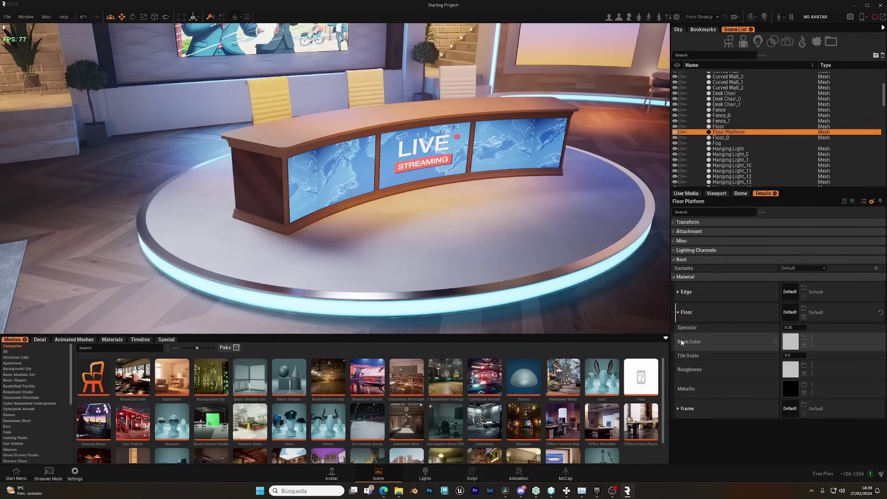
{"action": "left_click", "coordinate": [805, 346]}
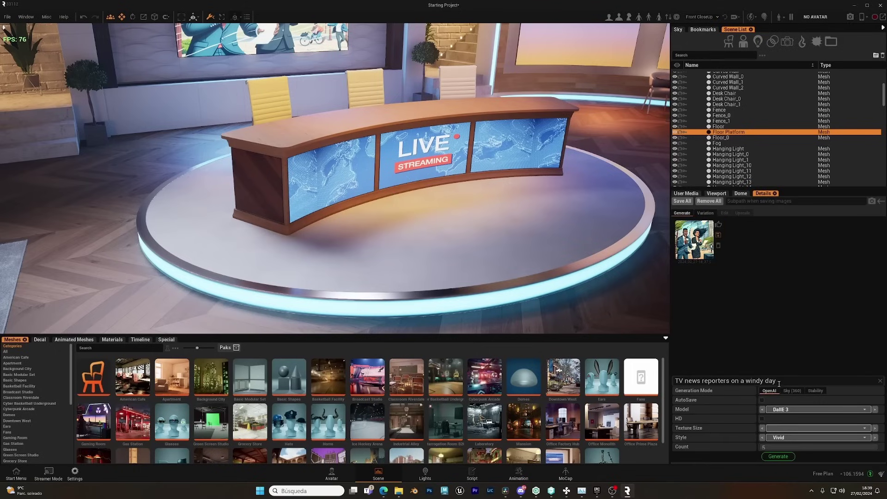
Generate a DallE 3 texture from the prompt "Tileable marble material" and apply it to the platform floor
{"action": "left_click_drag", "start_coordinate": [778, 382], "coordinate": [674, 385]}
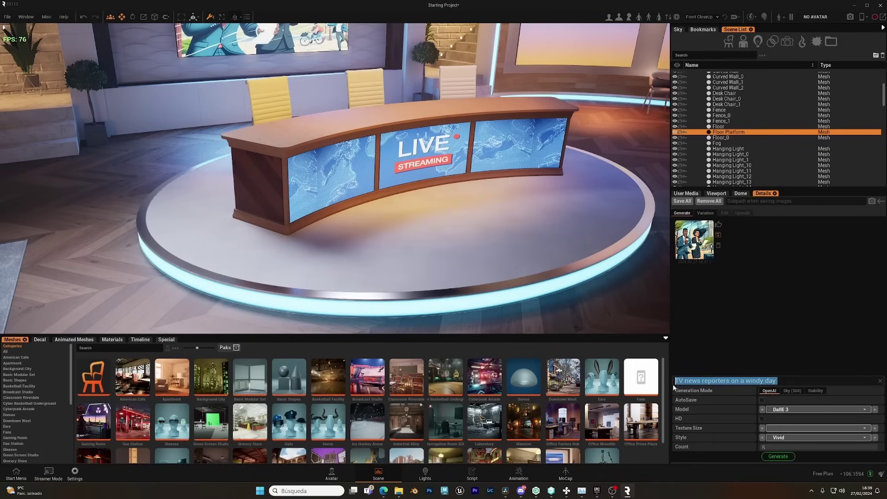
{"action": "type", "text": "Ti"}
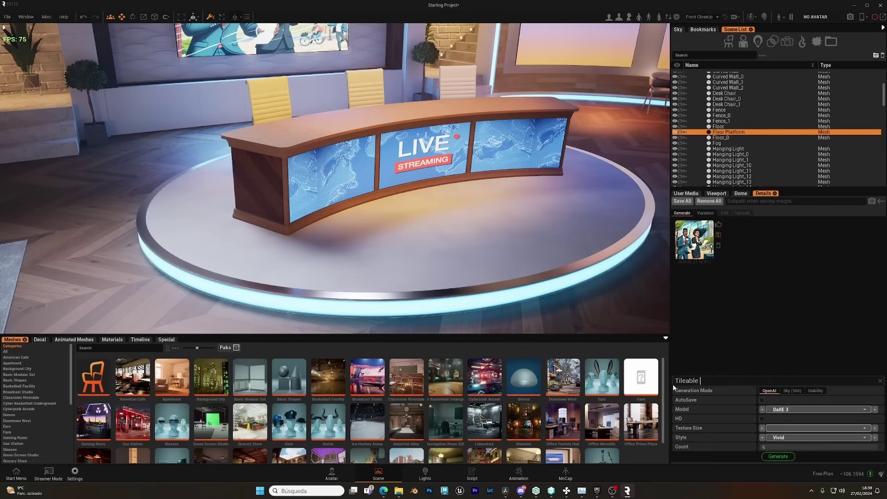
{"action": "type", "text": "leable marble material"}
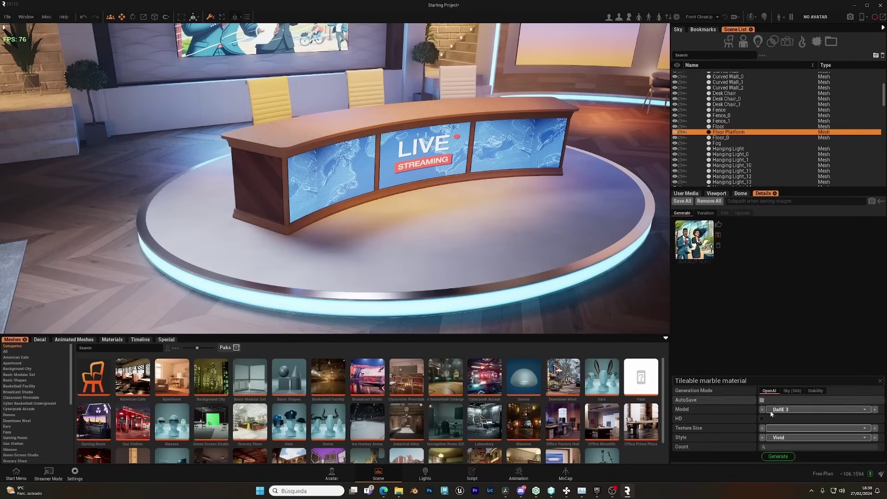
{"action": "left_click", "coordinate": [778, 457]}
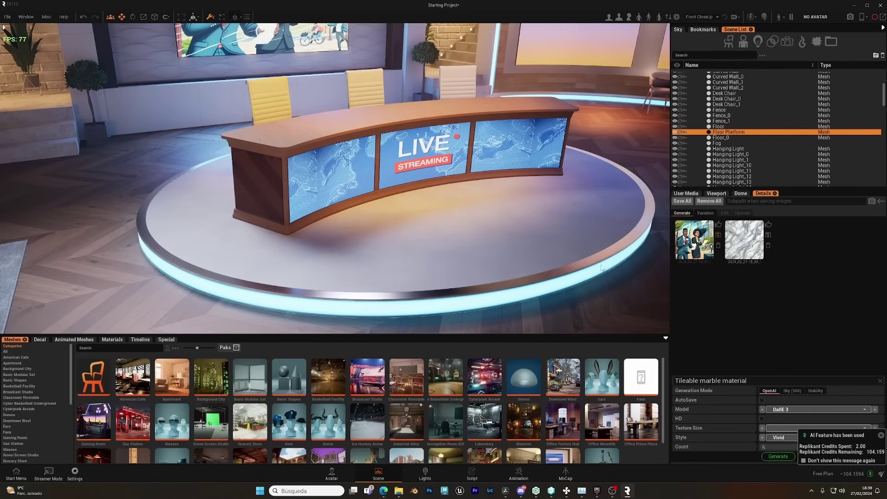
{"action": "left_click", "coordinate": [751, 236]}
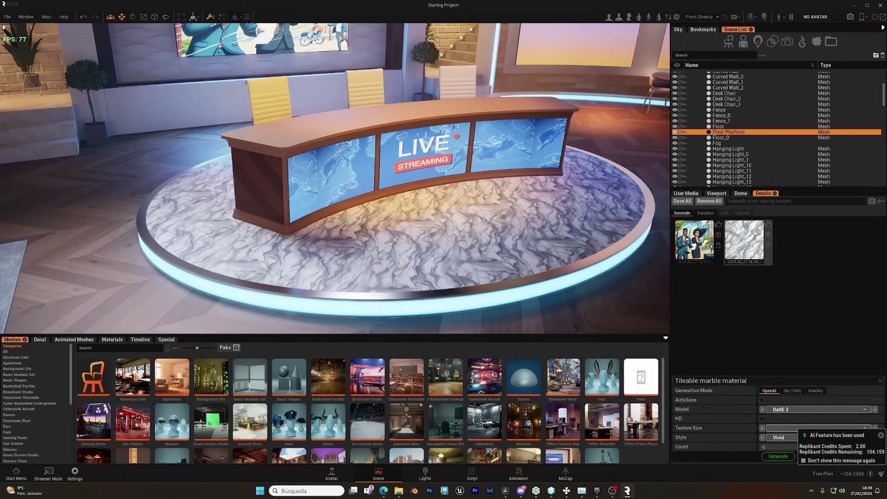
{"action": "left_click", "coordinate": [768, 226]}
{"action": "mouse_move", "coordinate": [472, 234]}
{"action": "right_mouse_down"}
{"action": "mouse_move", "coordinate": [430, 235]}
{"action": "mouse_move", "coordinate": [468, 250]}
{"action": "mouse_move", "coordinate": [456, 242]}
{"action": "right_mouse_up"}
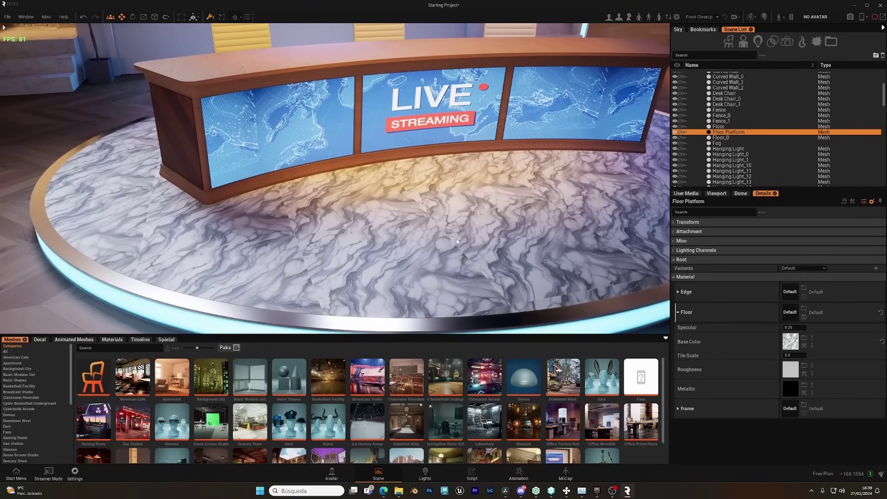
{"action": "right_click_drag", "start_coordinate": [293, 266], "coordinate": [245, 270]}
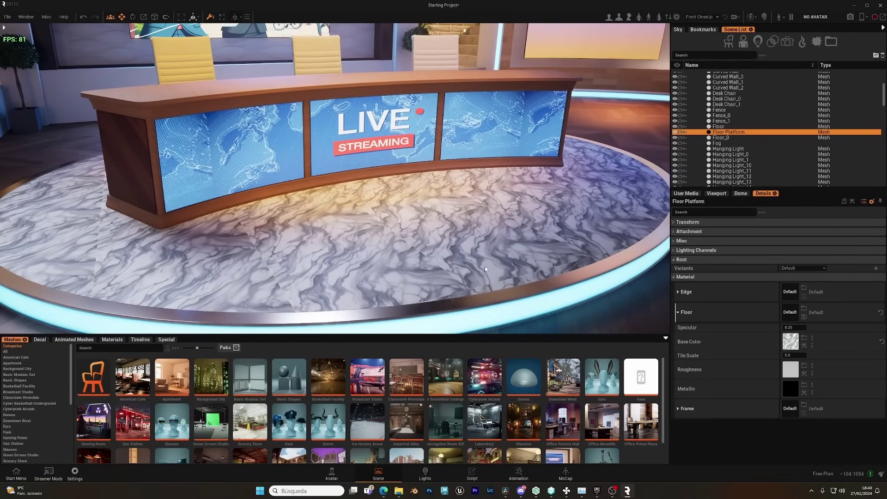
{"action": "mouse_move", "coordinate": [485, 269]}
{"action": "right_mouse_down"}
{"action": "mouse_move", "coordinate": [458, 267]}
{"action": "mouse_move", "coordinate": [485, 273]}
{"action": "right_mouse_up"}
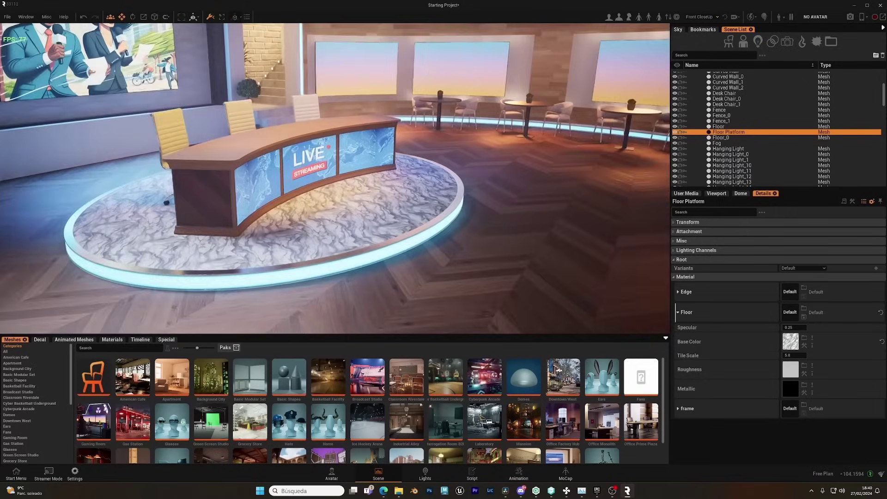
{"action": "right_click_drag", "start_coordinate": [484, 212], "coordinate": [513, 212]}
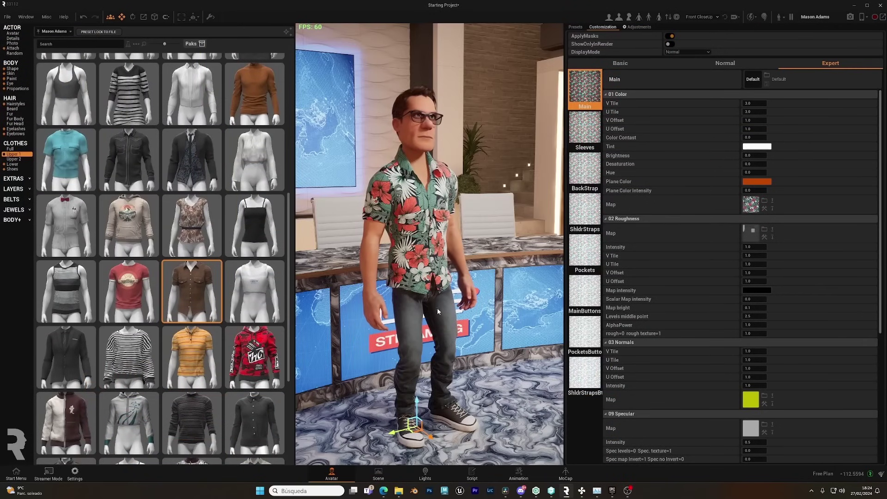
Select all material parts of the avatar's shirt, from Main to the shoulder strap buttons, and open the AI generator for their color map
{"action": "mouse_move", "coordinate": [419, 304]}
{"action": "right_mouse_down"}
{"action": "mouse_move", "coordinate": [433, 299]}
{"action": "mouse_move", "coordinate": [428, 293]}
{"action": "right_mouse_up"}
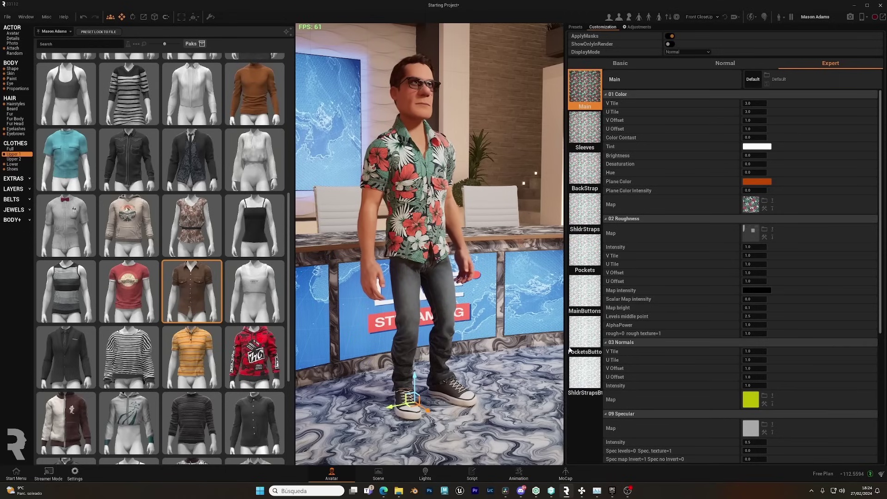
{"action": "left_click_drag", "start_coordinate": [565, 351], "coordinate": [560, 351]}
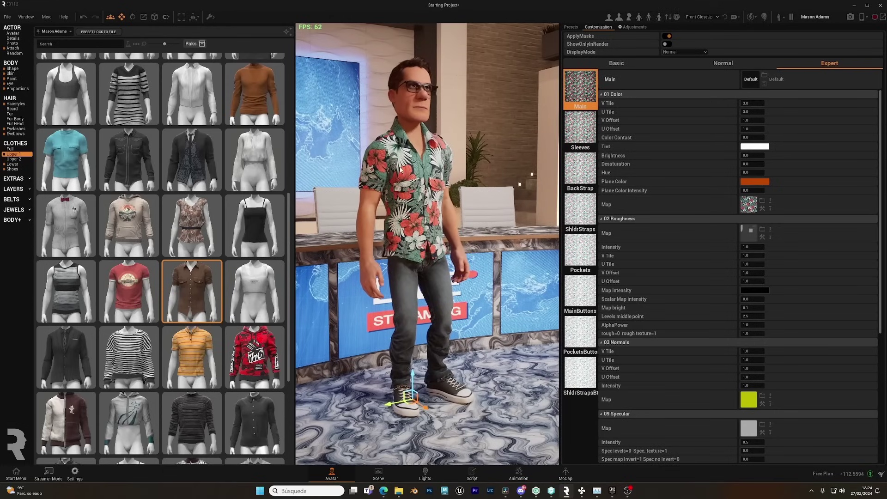
{"action": "left_click", "coordinate": [592, 378], "text": "shift"}
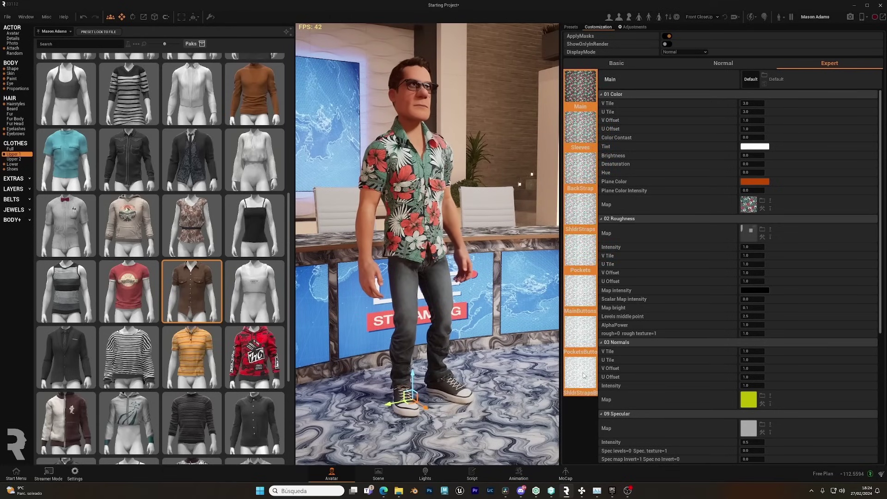
{"action": "left_click", "coordinate": [762, 208]}
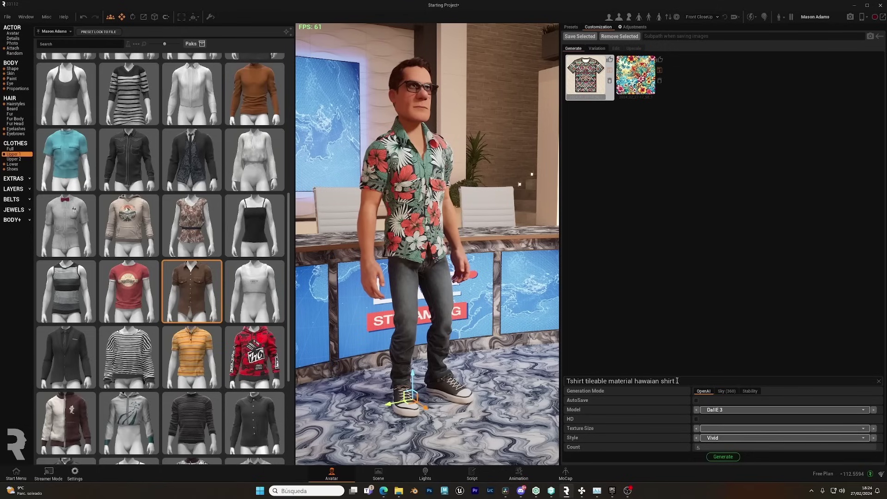
Generate a DallE 3 texture from the prompt "tileable pattern material hawaian shirt", apply it to the avatar's shirt and adjust its color tiling
{"action": "mouse_move", "coordinate": [678, 381]}
{"action": "left_mouse_down"}
{"action": "mouse_move", "coordinate": [564, 381]}
{"action": "mouse_move", "coordinate": [679, 381]}
{"action": "left_mouse_up"}
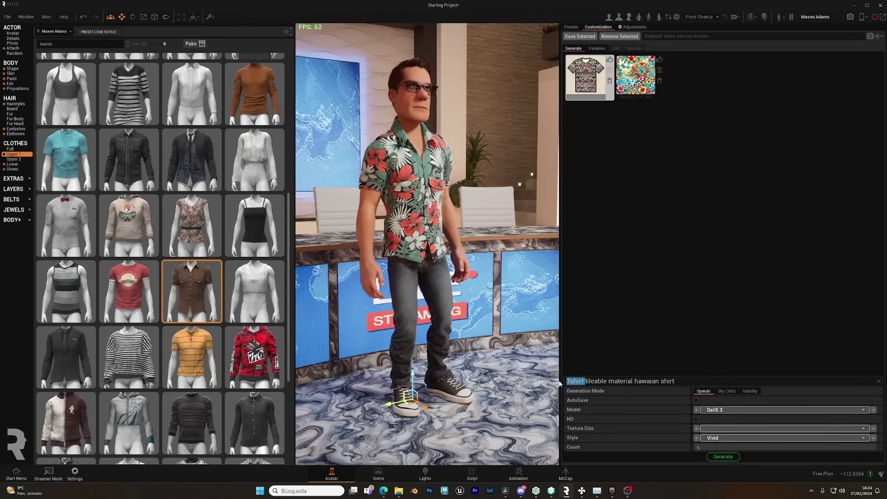
{"action": "key", "text": "BackSpace"}
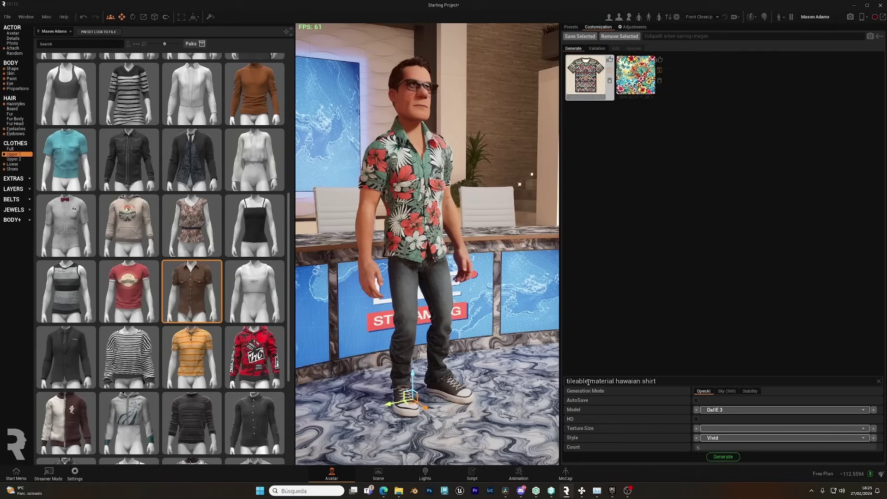
{"action": "type", "text": "pattern"}
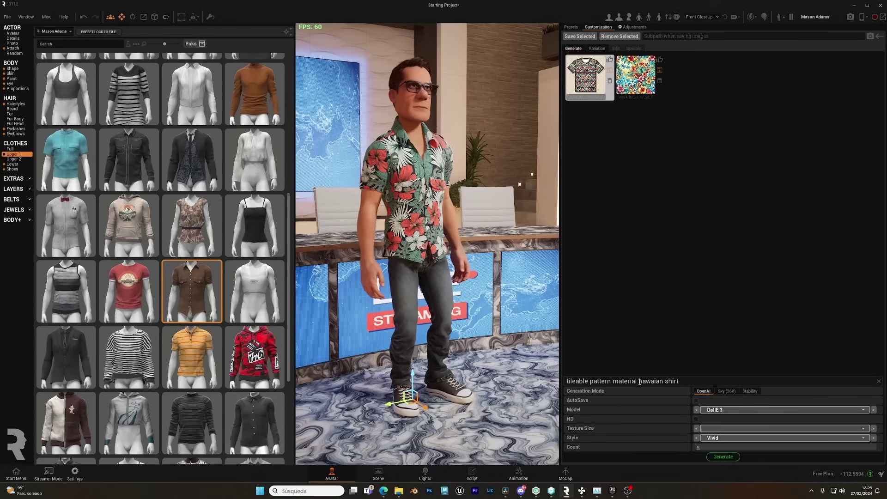
{"action": "left_click", "coordinate": [723, 458]}
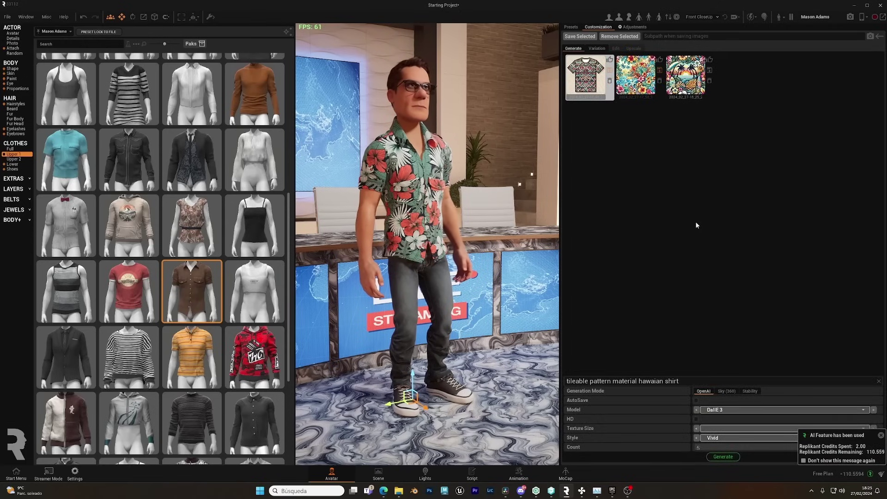
{"action": "left_click", "coordinate": [686, 75]}
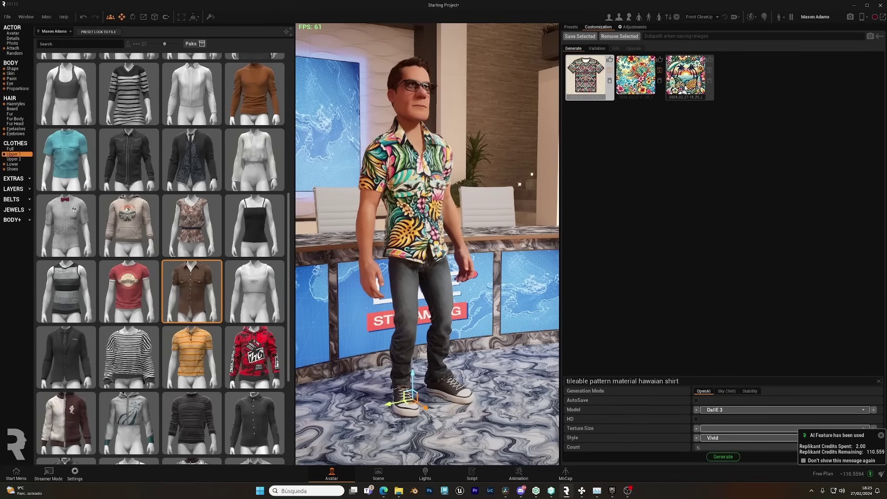
{"action": "left_click", "coordinate": [710, 61]}
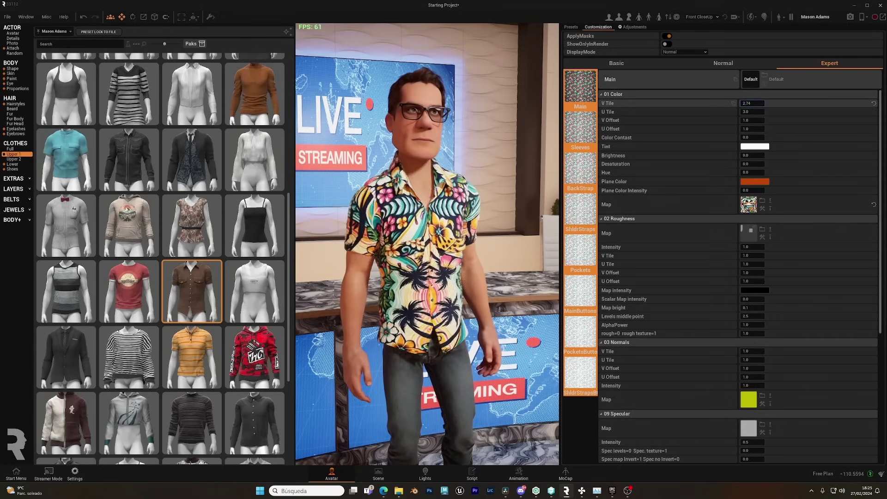
{"action": "mouse_move", "coordinate": [753, 112]}
{"action": "left_mouse_down"}
{"action": "mouse_move", "coordinate": [751, 104]}
{"action": "mouse_move", "coordinate": [751, 112]}
{"action": "left_mouse_up"}
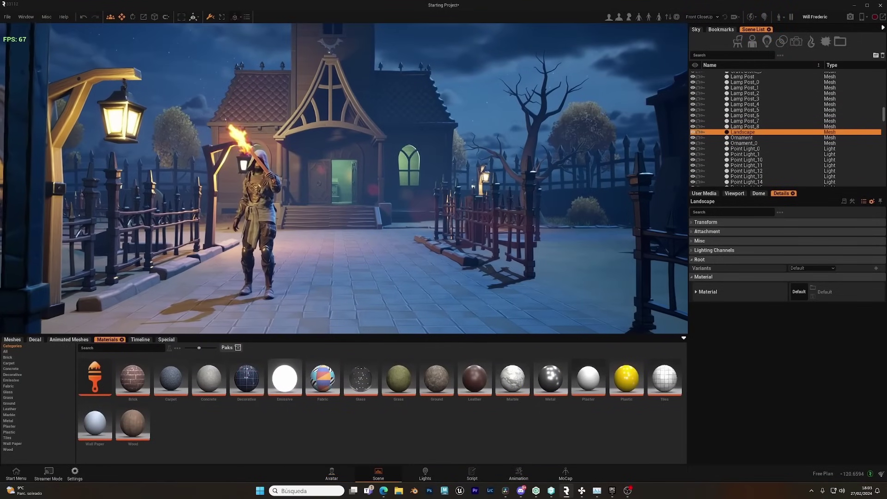
Set the dome background type of the night church scene to 360 and lower its 360 location on Z to about -127
{"action": "right_click_drag", "start_coordinate": [444, 195], "coordinate": [428, 195]}
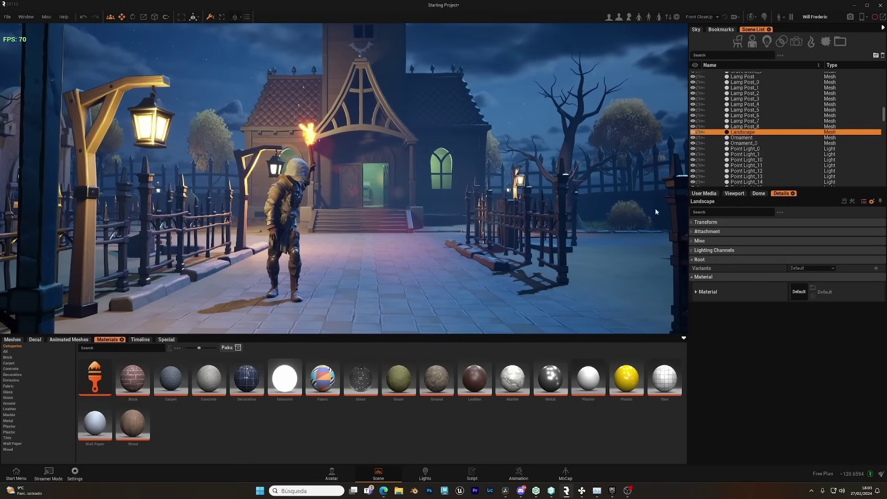
{"action": "left_click", "coordinate": [759, 194]}
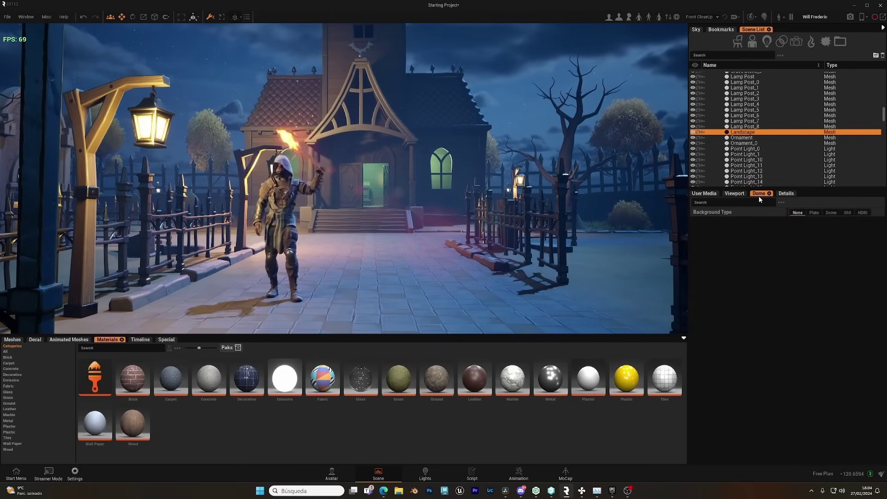
{"action": "left_click", "coordinate": [848, 213]}
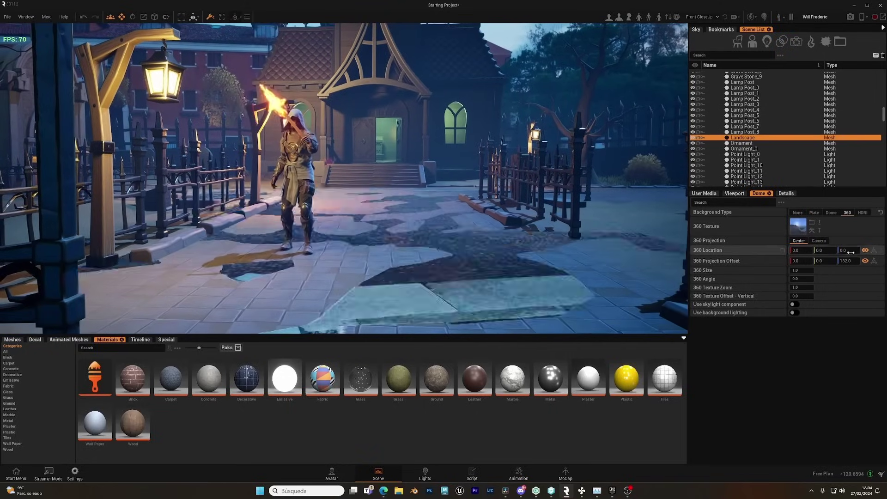
{"action": "left_click_drag", "start_coordinate": [849, 250], "coordinate": [844, 251]}
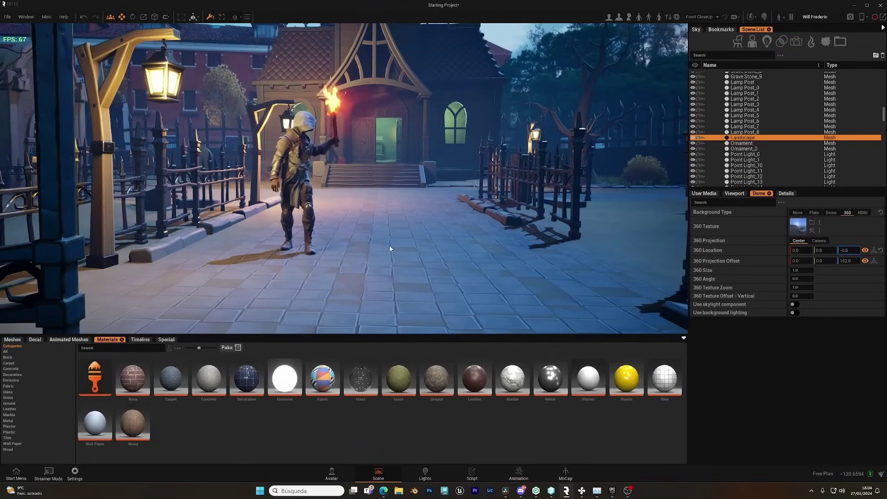
{"action": "right_click_drag", "start_coordinate": [390, 249], "coordinate": [407, 212]}
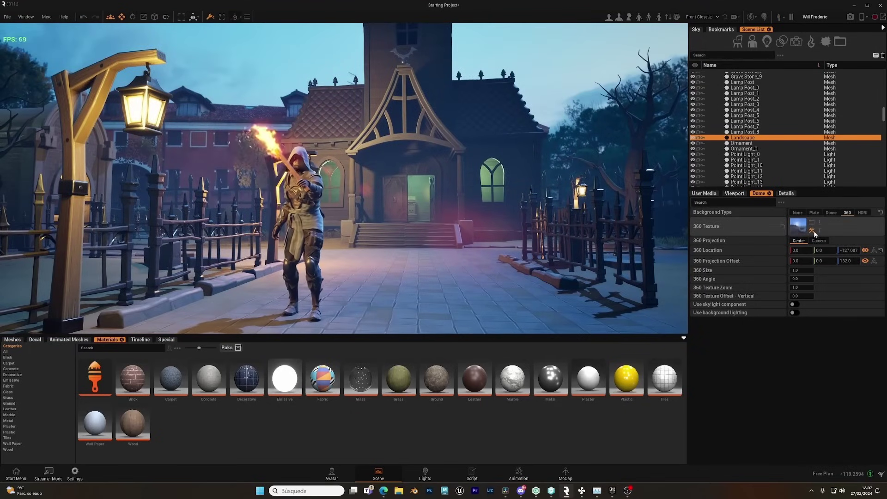
Open the AI generator for the dome's 360 texture and enter the Sky (360) prompt "Huge dark forest with dead trees"
{"action": "left_click", "coordinate": [812, 230]}
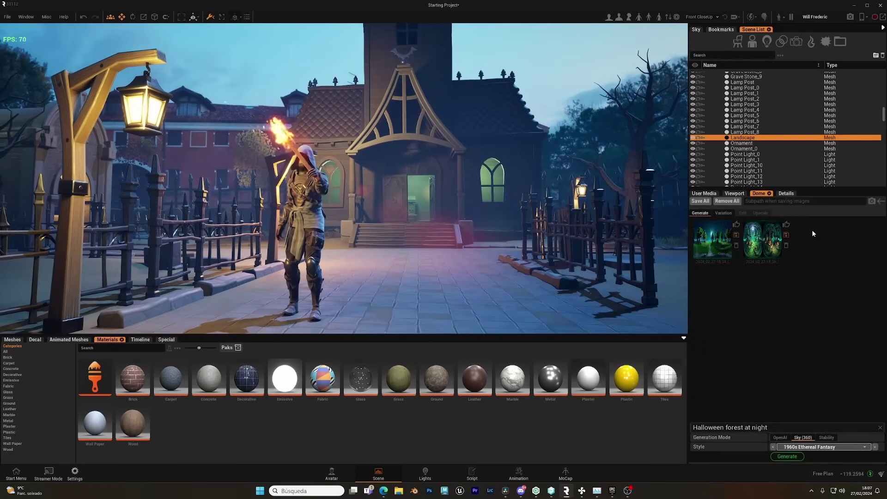
{"action": "left_click_drag", "start_coordinate": [767, 427], "coordinate": [675, 430]}
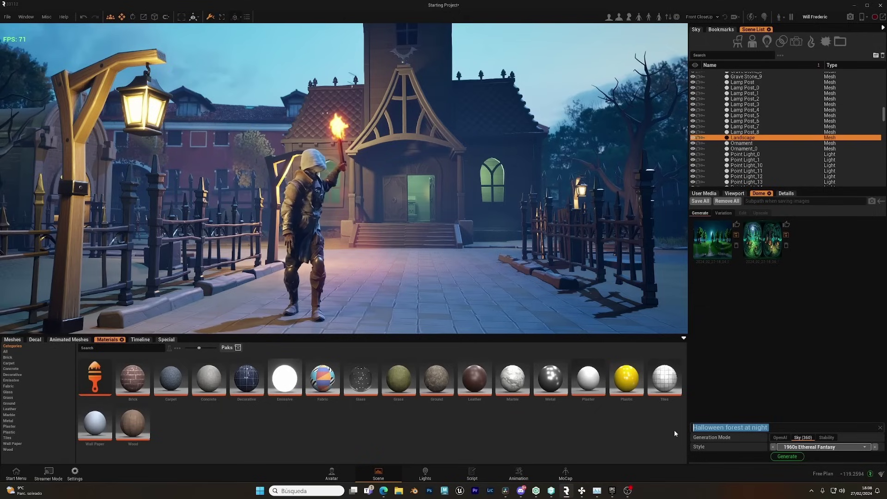
{"action": "type", "text": "Dark forest"}
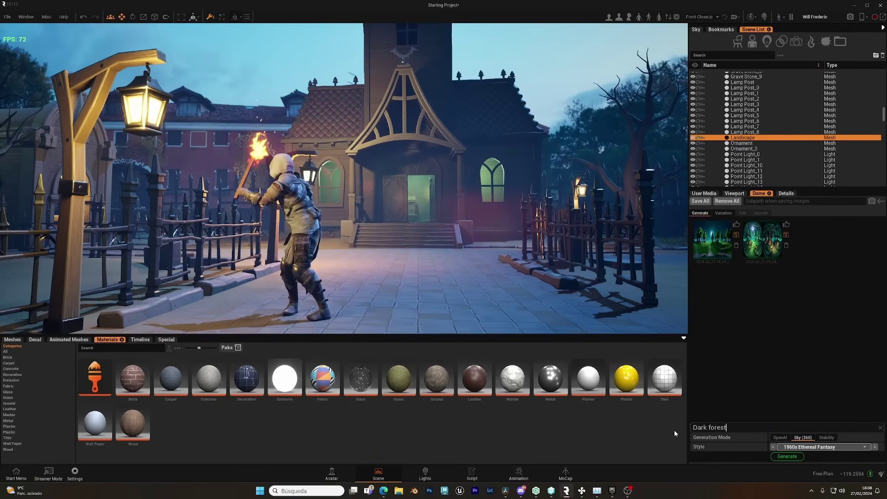
{"action": "type", "text": " with dead trees"}
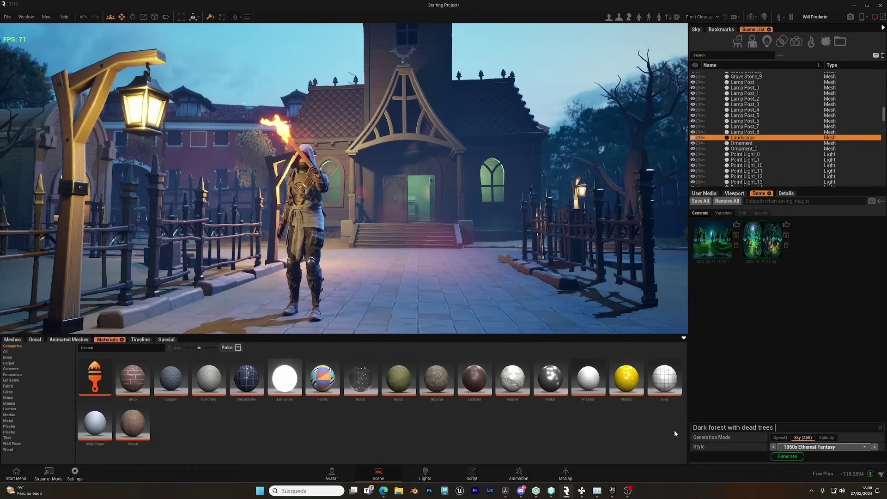
{"action": "left_click", "coordinate": [693, 428]}
{"action": "type", "text": "Huge"}
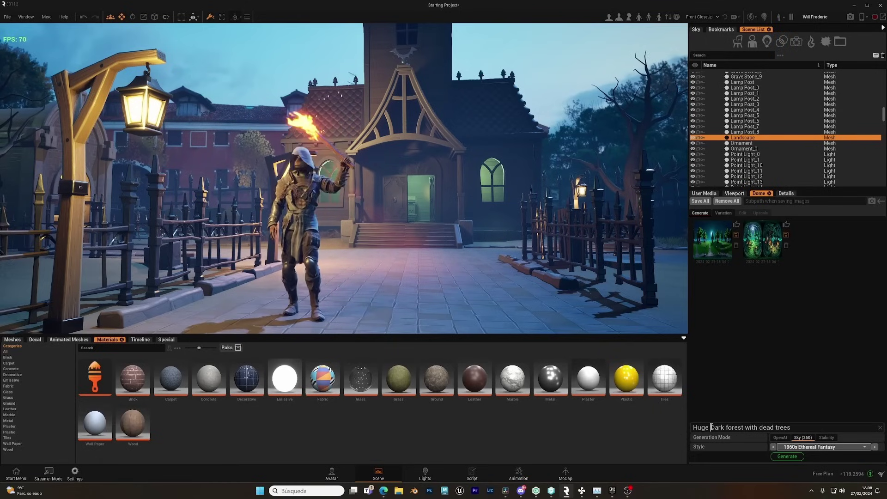
{"action": "key", "text": "Delete"}
Generate the sky image in the Stylized CGI Realism style and apply it as the dome's 360 texture
{"action": "left_click", "coordinate": [810, 448]}
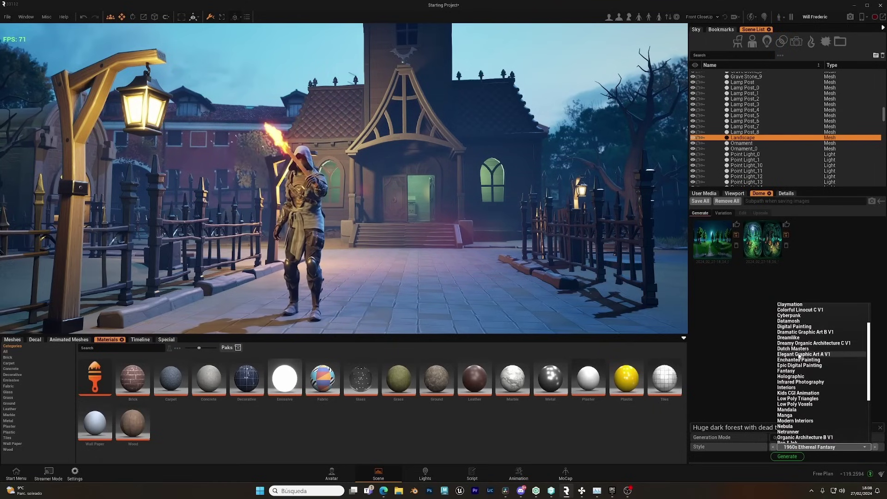
{"action": "scroll", "coordinate": [805, 376], "scroll_direction": "down", "scroll_amount": 5}
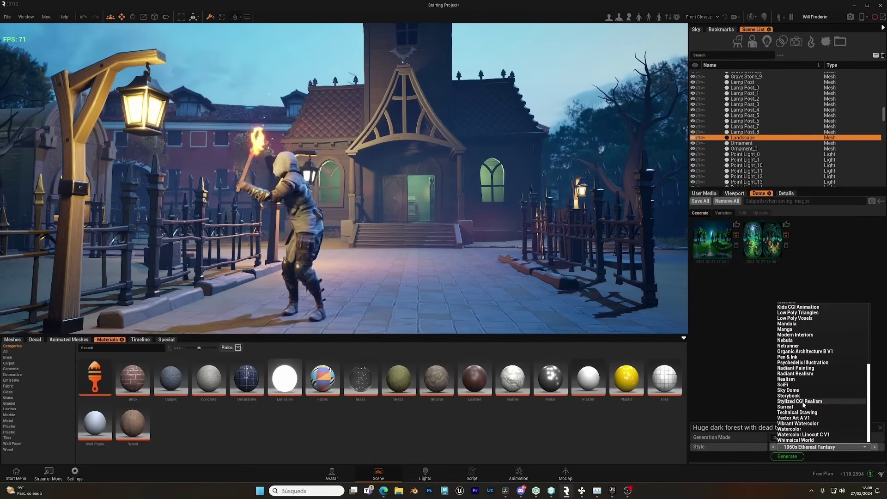
{"action": "left_click", "coordinate": [804, 402]}
{"action": "left_click", "coordinate": [779, 457]}
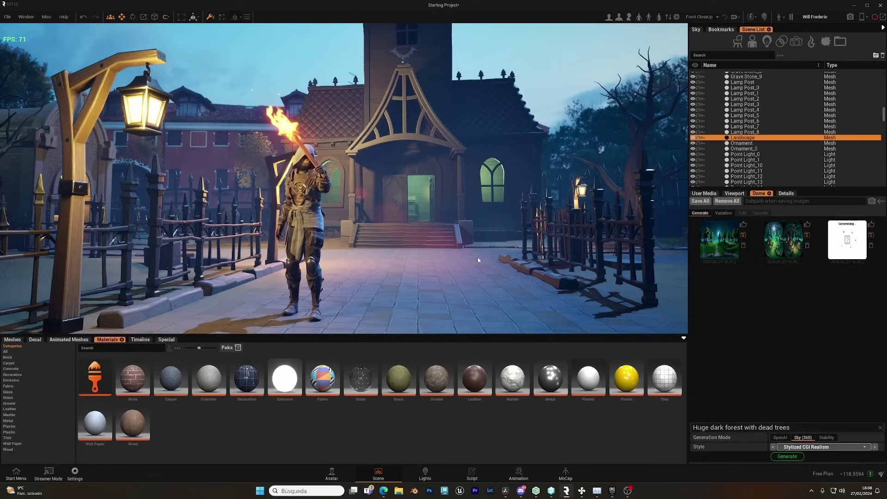
{"action": "left_click", "coordinate": [864, 233]}
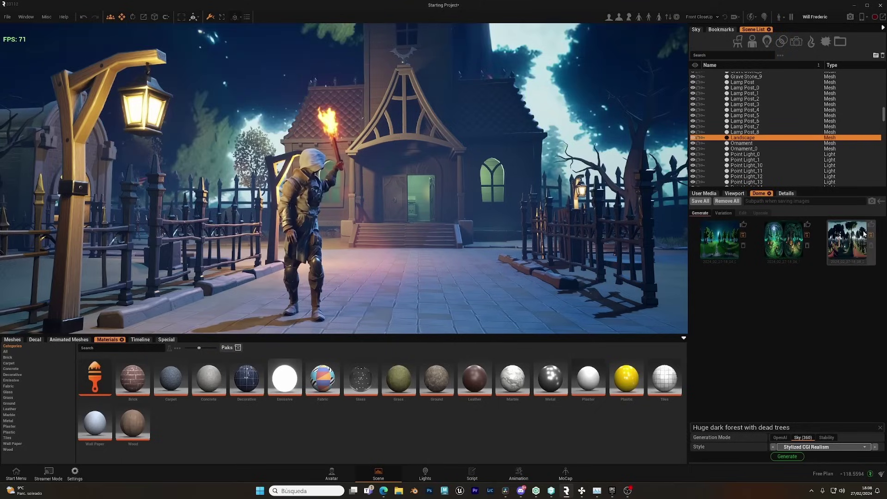
{"action": "left_click", "coordinate": [871, 226]}
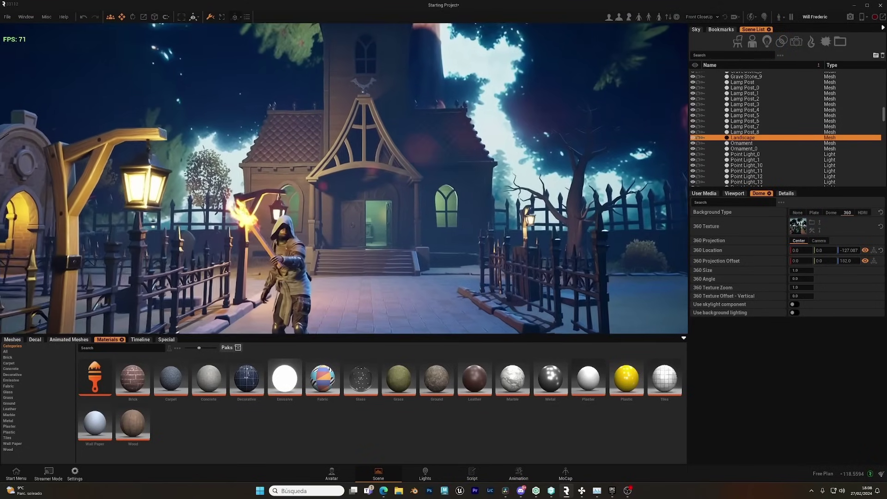
Set the 360 size to 10 and the 360 texture zoom to 2
{"action": "left_click", "coordinate": [803, 270]}
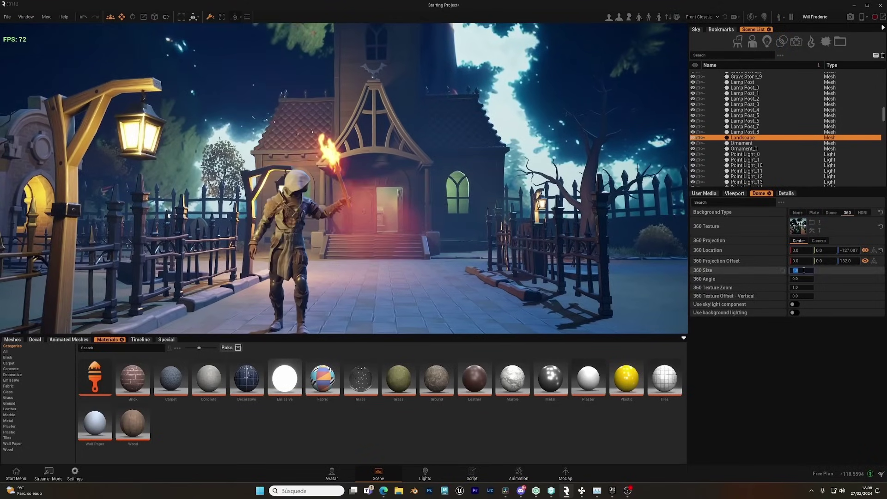
{"action": "type", "text": "10"}
{"action": "key", "text": "Return"}
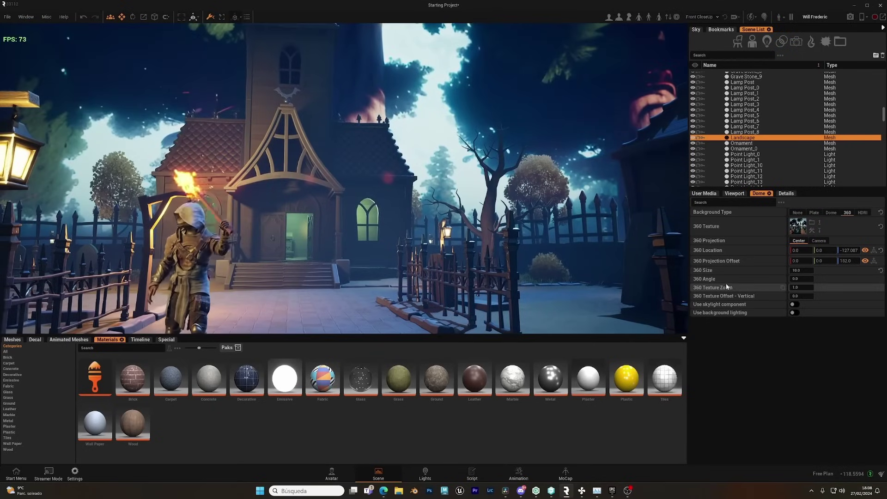
{"action": "left_click", "coordinate": [802, 288]}
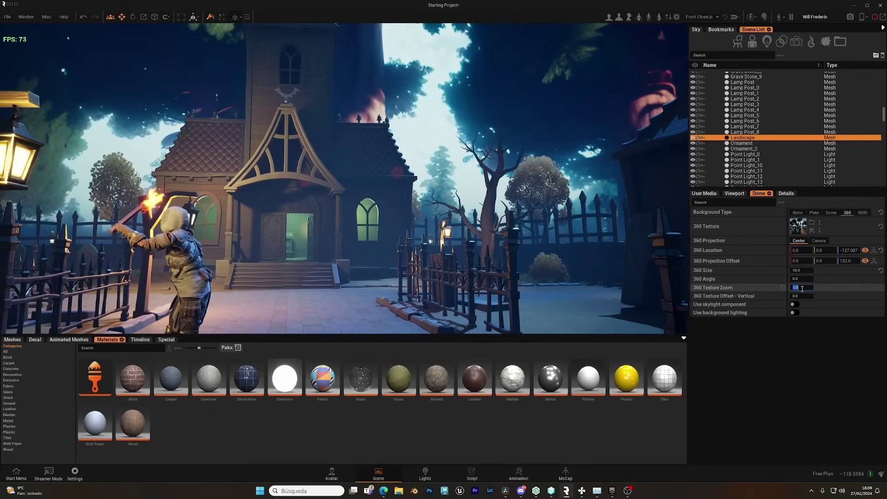
{"action": "type", "text": "2"}
{"action": "key", "text": "Return"}
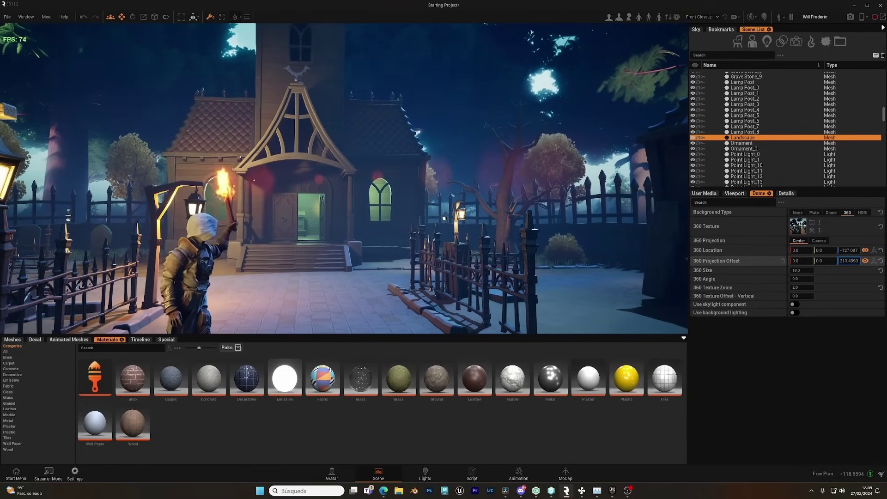
Set the 360 texture's vertical offset to 1 and raise the 360 projection offset on Z to about 2500
{"action": "left_click_drag", "start_coordinate": [849, 261], "coordinate": [886, 261]}
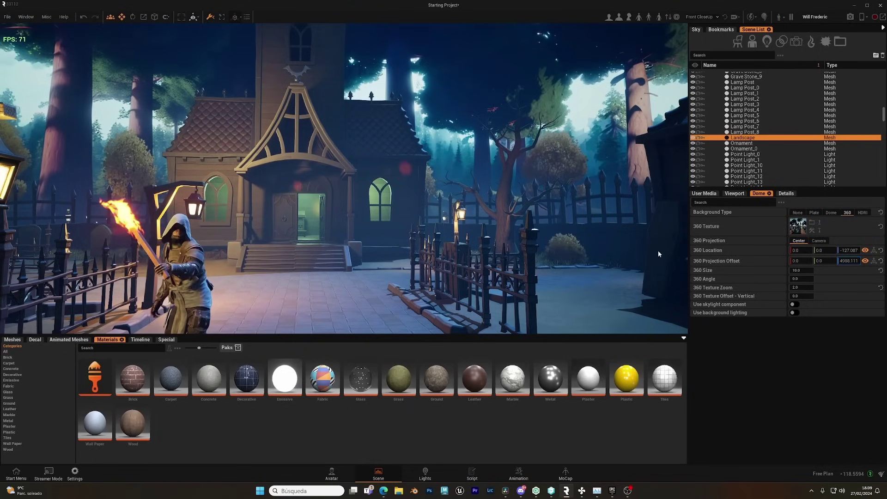
{"action": "left_click_drag", "start_coordinate": [850, 261], "coordinate": [822, 261]}
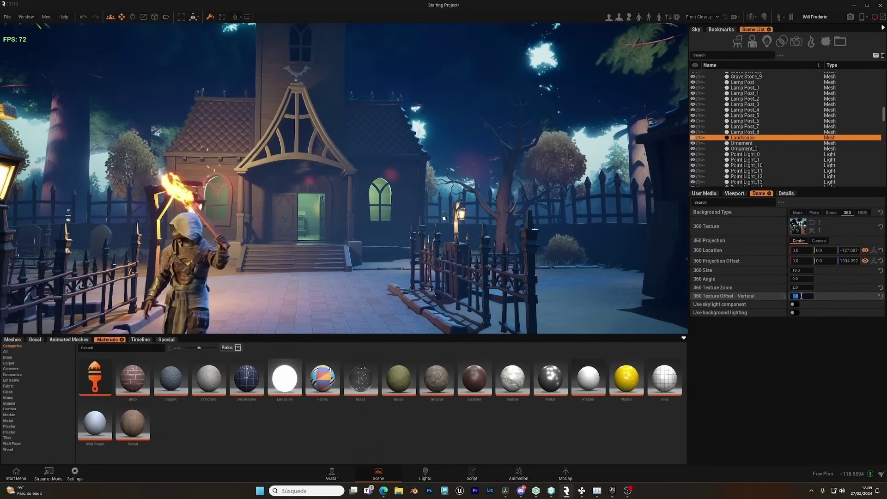
{"action": "left_click", "coordinate": [835, 294]}
{"action": "mouse_move", "coordinate": [802, 296]}
{"action": "left_mouse_down"}
{"action": "mouse_move", "coordinate": [791, 295]}
{"action": "mouse_move", "coordinate": [814, 296]}
{"action": "left_mouse_up"}
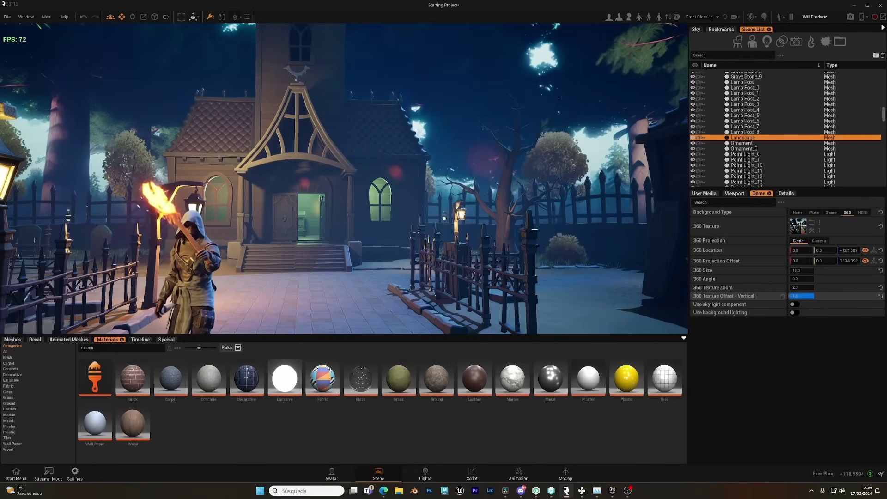
{"action": "left_click_drag", "start_coordinate": [849, 260], "coordinate": [868, 261]}
{"action": "right_click_drag", "start_coordinate": [377, 177], "coordinate": [351, 185]}
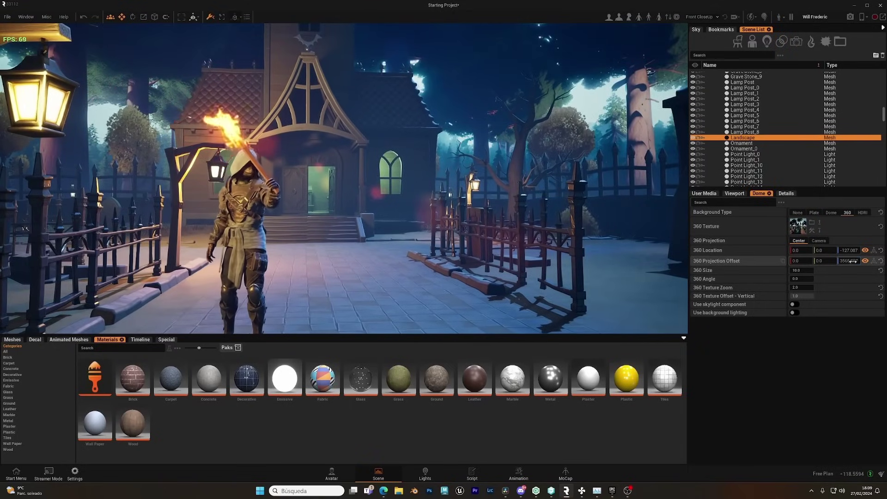
{"action": "left_click_drag", "start_coordinate": [849, 261], "coordinate": [815, 261]}
{"action": "right_click_drag", "start_coordinate": [507, 234], "coordinate": [170, 251]}
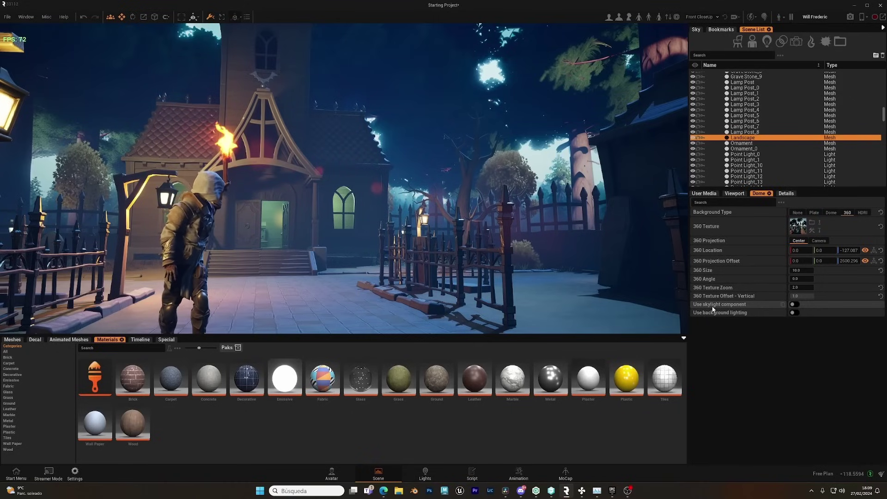
Enable the dome's skylight component and lower the skylight intensity to about 1.9
{"action": "left_click", "coordinate": [795, 305]}
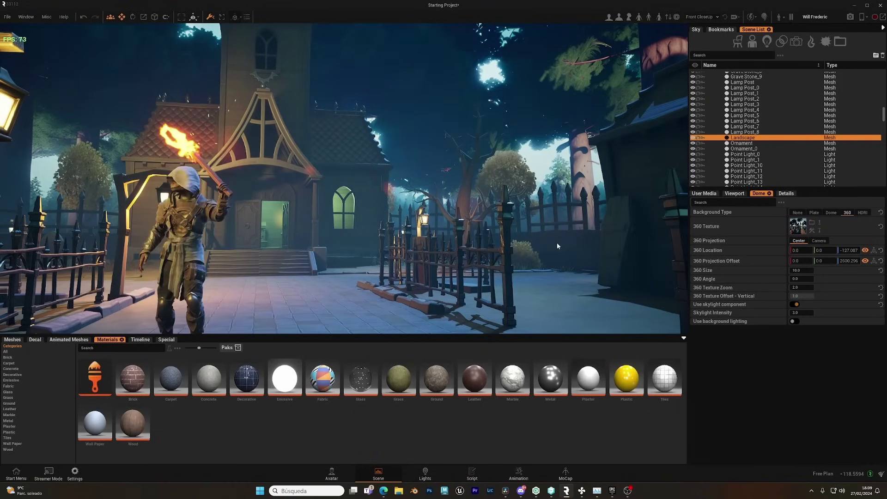
{"action": "right_click_drag", "start_coordinate": [523, 242], "coordinate": [537, 192]}
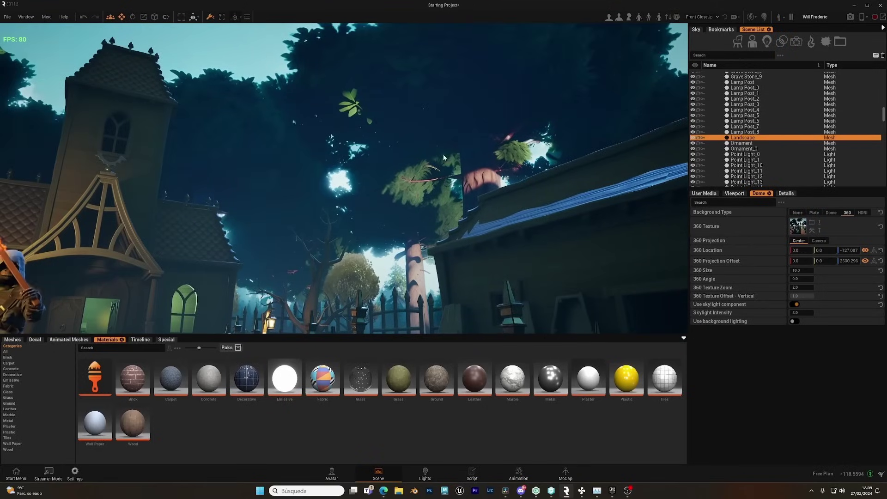
{"action": "right_click_drag", "start_coordinate": [444, 158], "coordinate": [386, 190]}
{"action": "mouse_move", "coordinate": [801, 313]}
{"action": "left_mouse_down"}
{"action": "mouse_move", "coordinate": [819, 313]}
{"action": "mouse_move", "coordinate": [790, 313]}
{"action": "mouse_move", "coordinate": [798, 313]}
{"action": "left_mouse_up"}
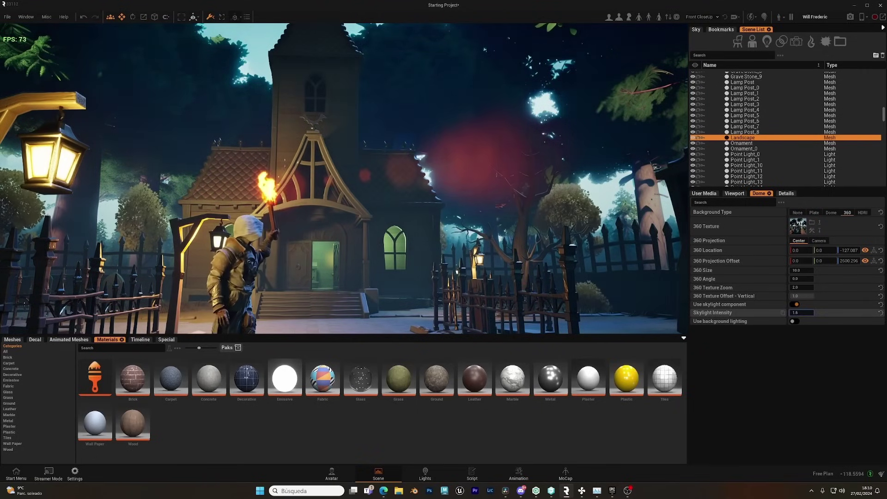
{"action": "right_click_drag", "start_coordinate": [508, 199], "coordinate": [564, 273]}
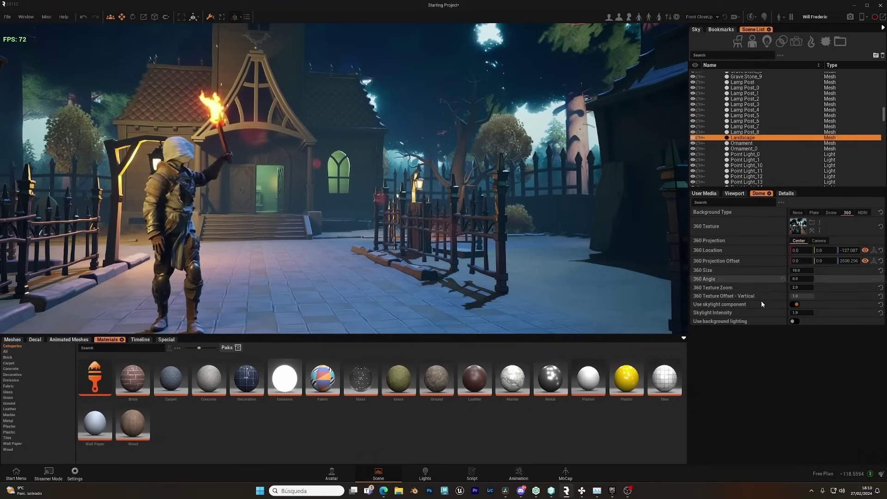
Enable the dome's background lighting without the skylight component and set its intensity to about 5.6
{"action": "left_click", "coordinate": [795, 322]}
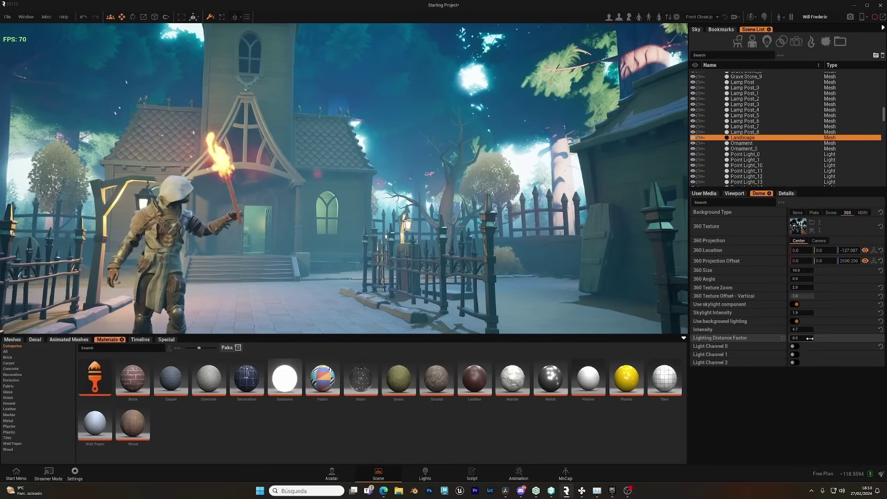
{"action": "mouse_move", "coordinate": [806, 329]}
{"action": "left_mouse_down"}
{"action": "mouse_move", "coordinate": [790, 330]}
{"action": "mouse_move", "coordinate": [817, 329]}
{"action": "left_mouse_up"}
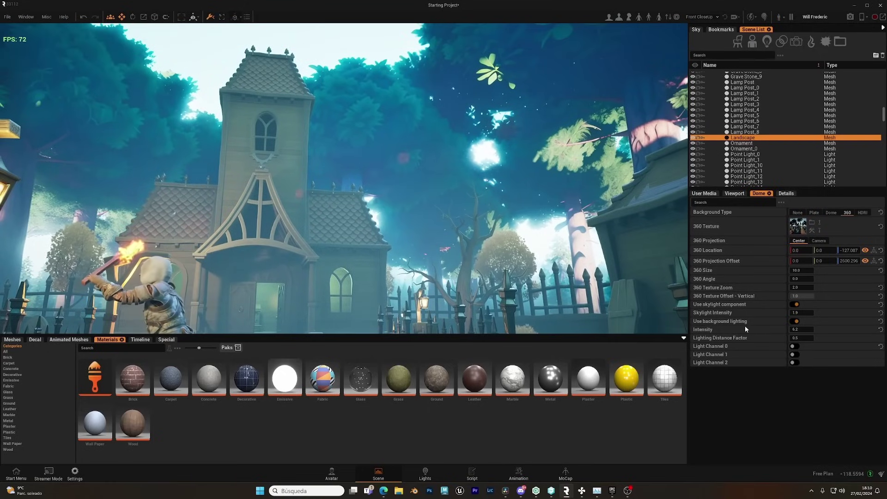
{"action": "left_click_drag", "start_coordinate": [746, 329], "coordinate": [688, 329]}
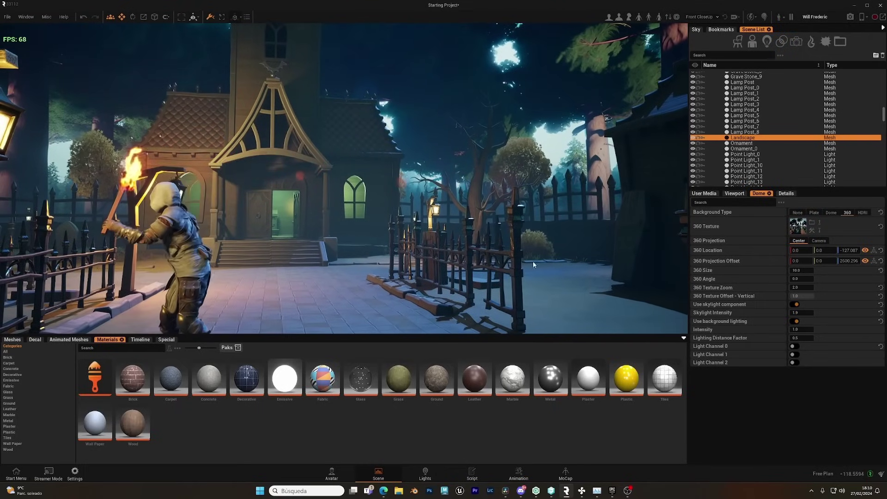
{"action": "right_click_drag", "start_coordinate": [534, 262], "coordinate": [528, 267]}
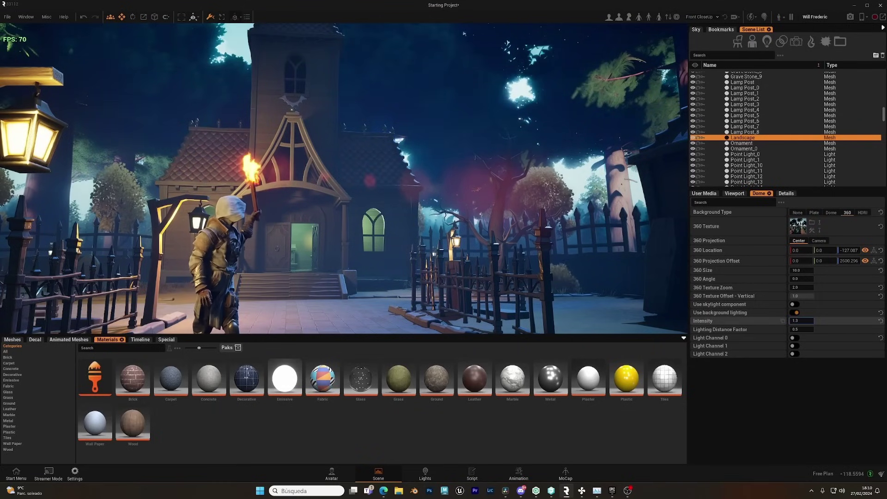
{"action": "left_click_drag", "start_coordinate": [801, 320], "coordinate": [822, 321]}
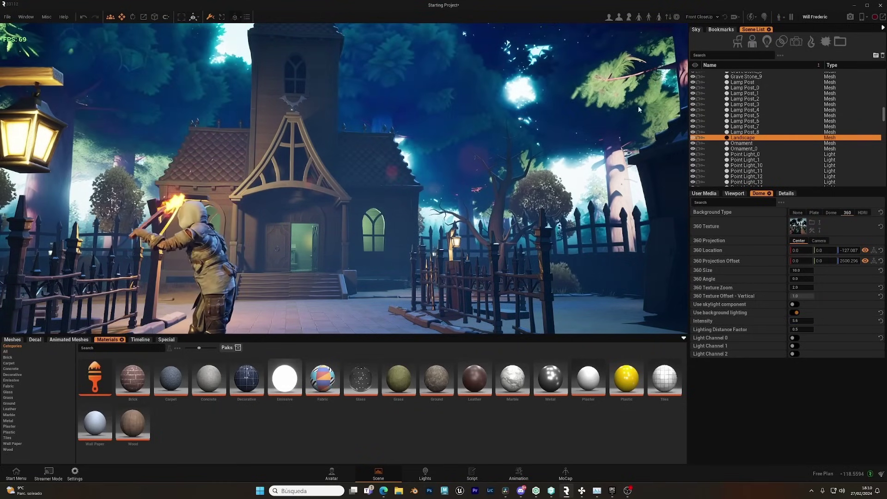